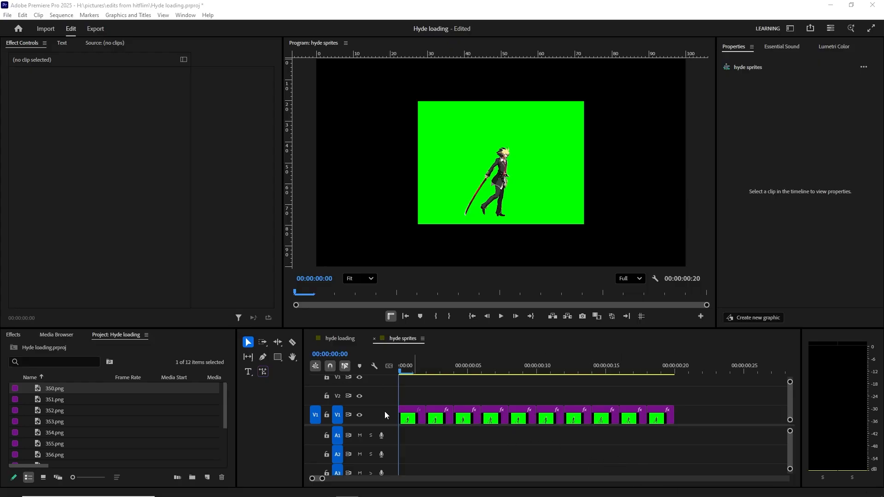
Step: Examine the effect settings of the individual sprite frame clips on V1 in the hyde sprites sequence
left_click(406, 415)
left_click(440, 421)
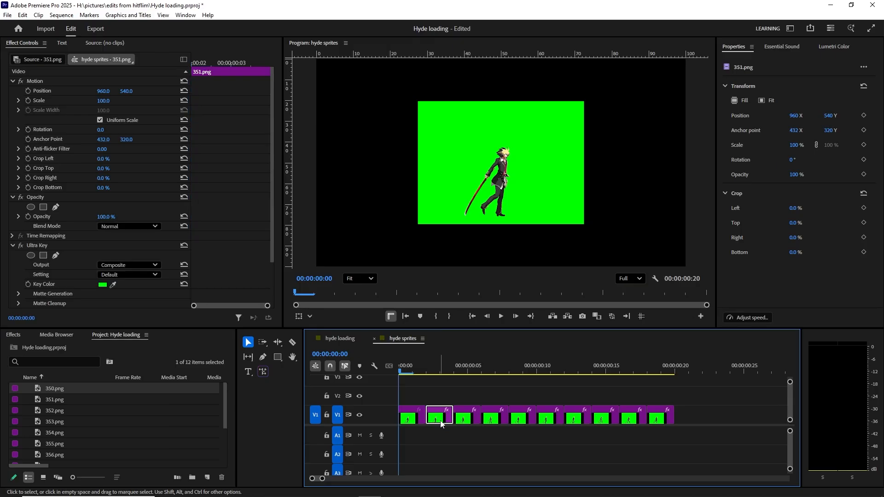
left_click(468, 419)
left_click(493, 420)
left_click(522, 420)
left_click(555, 419)
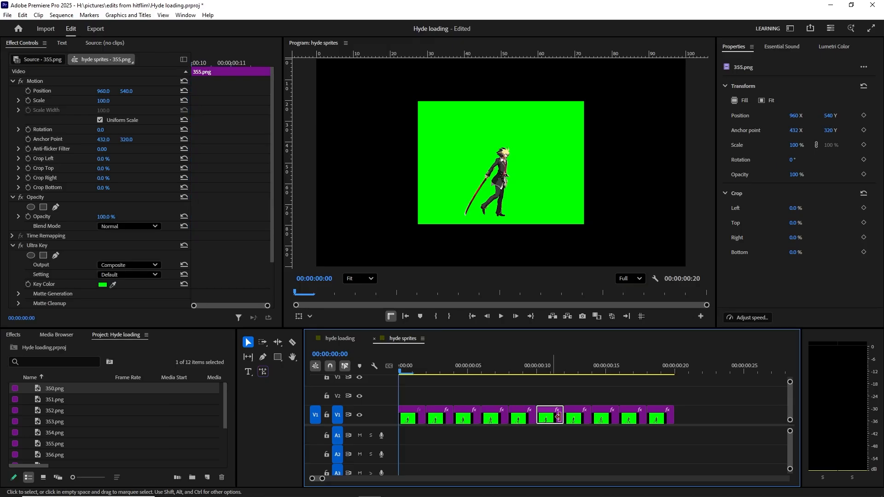
left_click(573, 420)
left_click(604, 420)
Step: Apply the Ultra Key effect to the 350.png clip and sample its green background as the key color
left_click(417, 420)
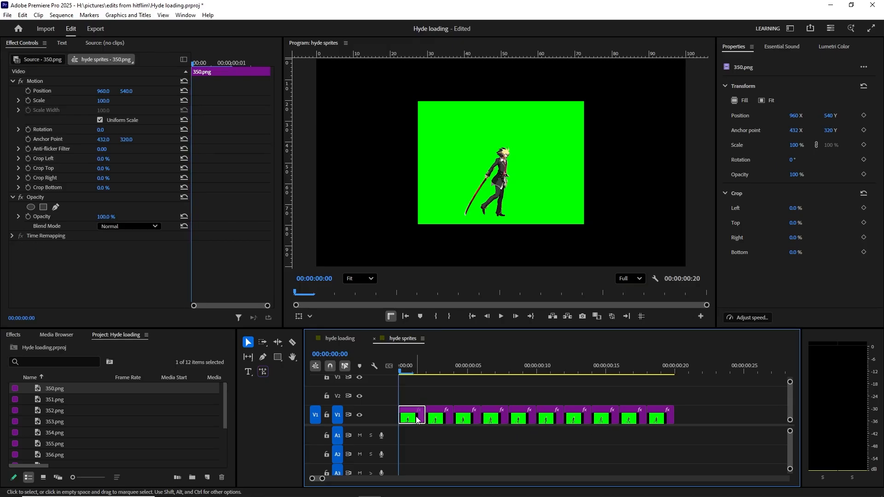
mouse_move(491, 492)
left_click(18, 335)
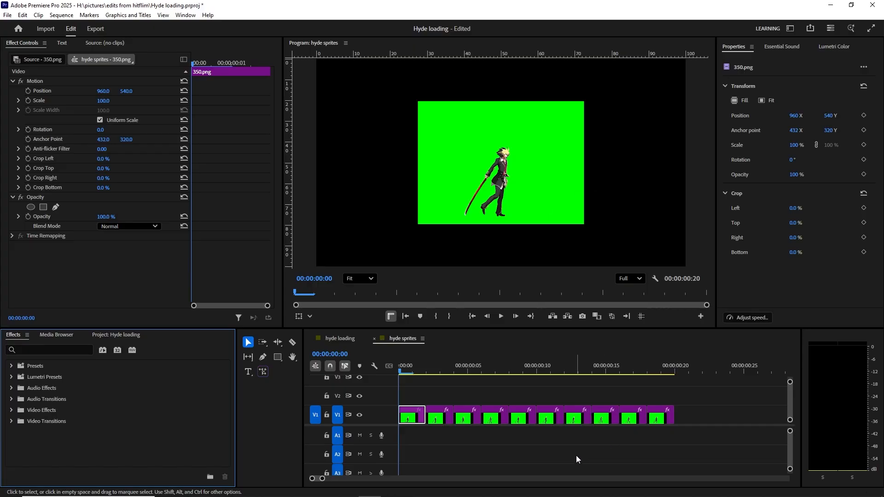
left_click(75, 326)
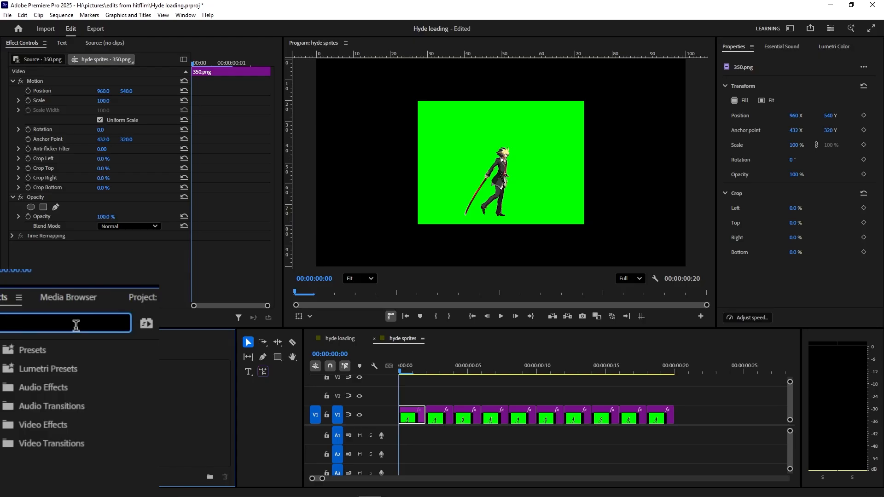
type("ultra")
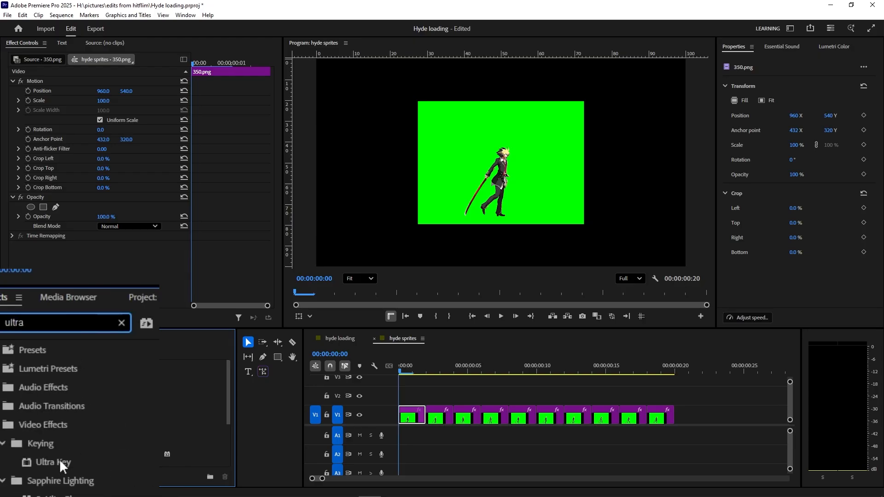
scroll(60, 458, "down", 2)
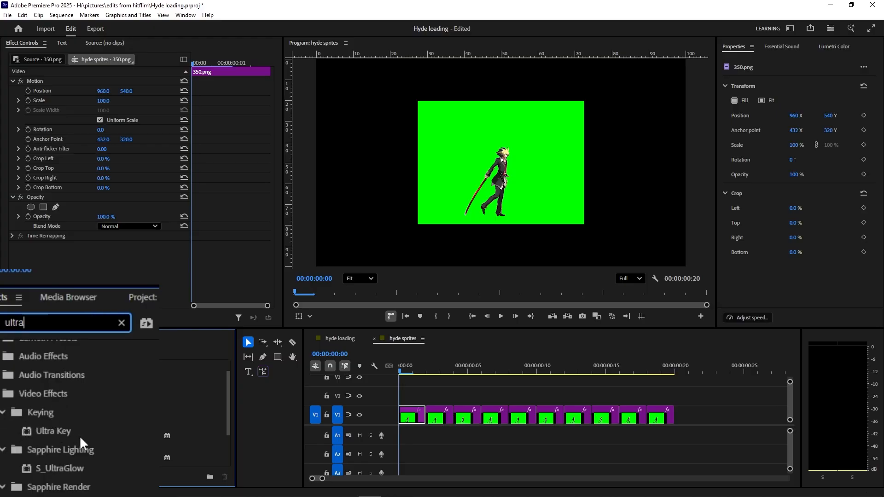
left_click_drag(27, 430, 412, 419)
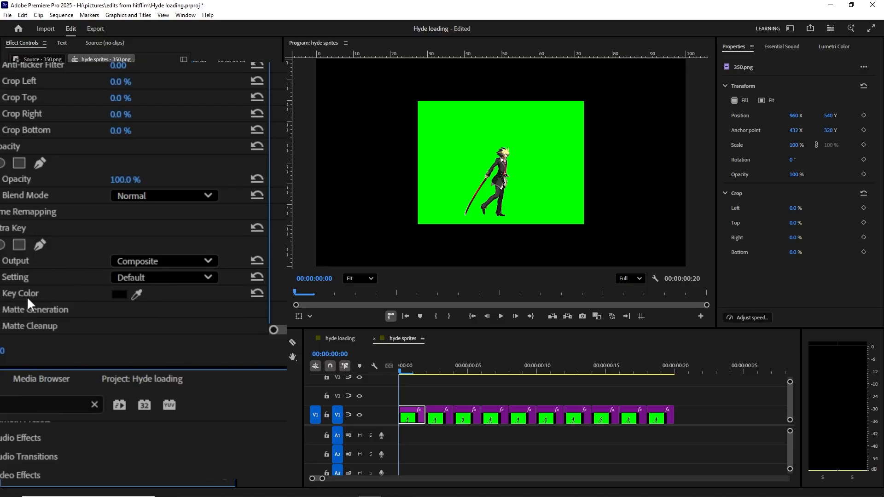
left_click(136, 295)
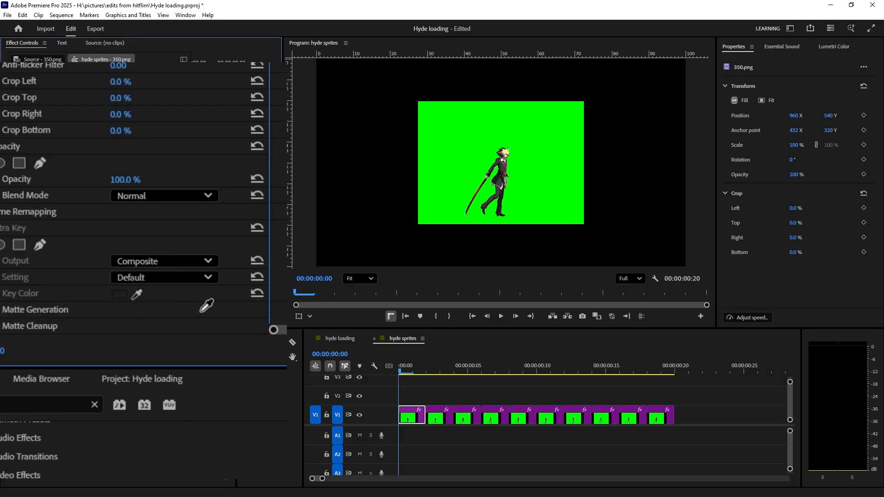
left_click(459, 168)
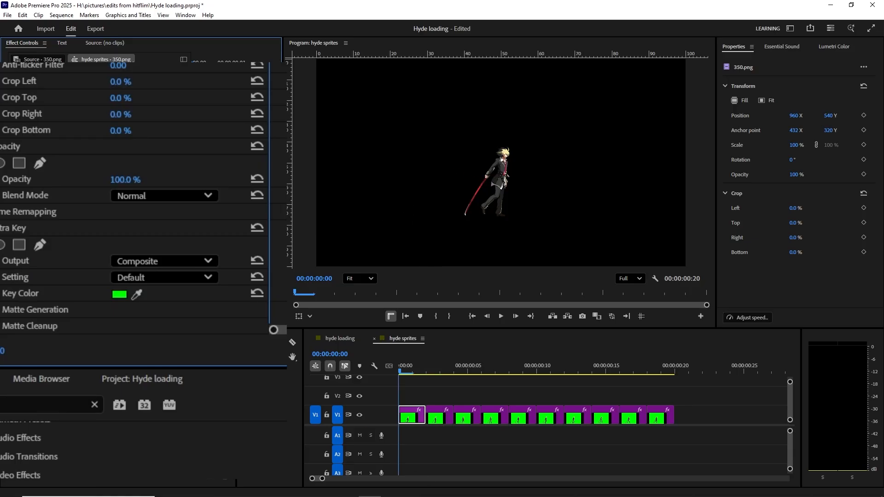
Step: Check the Loop playback option and preview the keyed walk animation, ending with the playhead back at 00:00:00:00
mouse_move(471, 485)
left_click(655, 279)
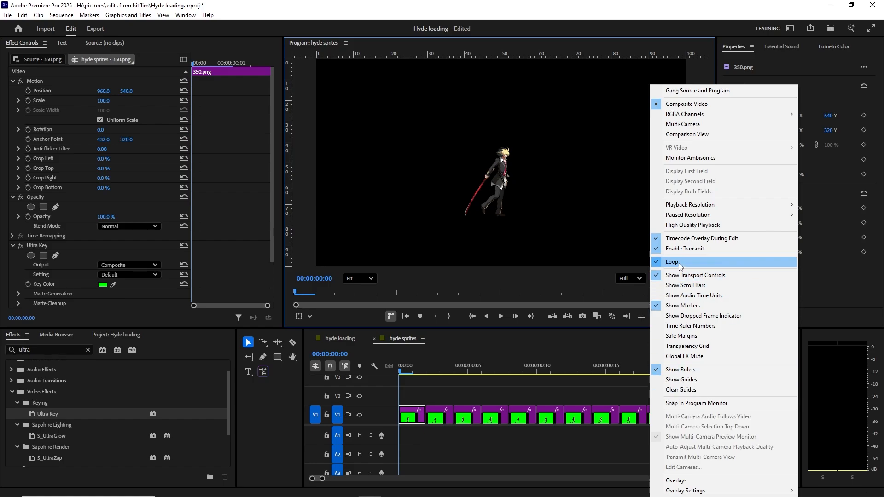
left_click(551, 385)
left_click(500, 316)
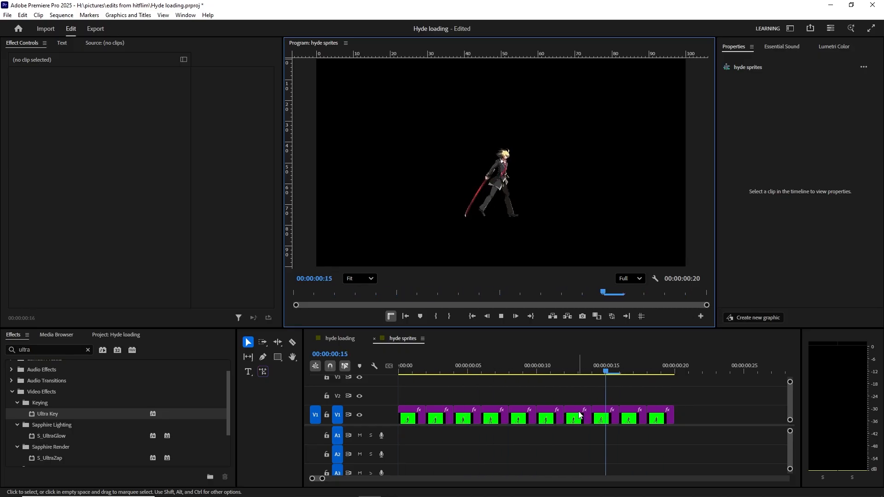
left_click(503, 317)
left_click_drag(455, 371, 377, 365)
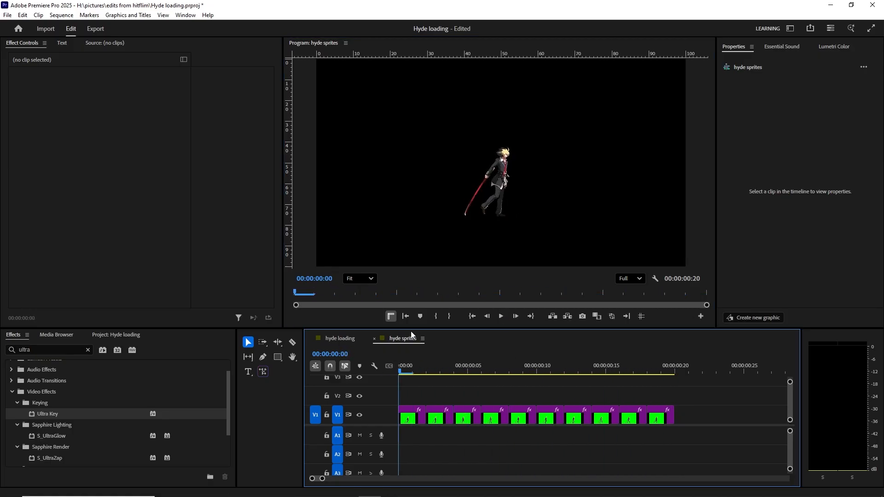
Step: Examine the nested hyde sprites clip and its 4-Color Gradient settings in the hyde loading sequence, with the playhead at the start
left_click(336, 342)
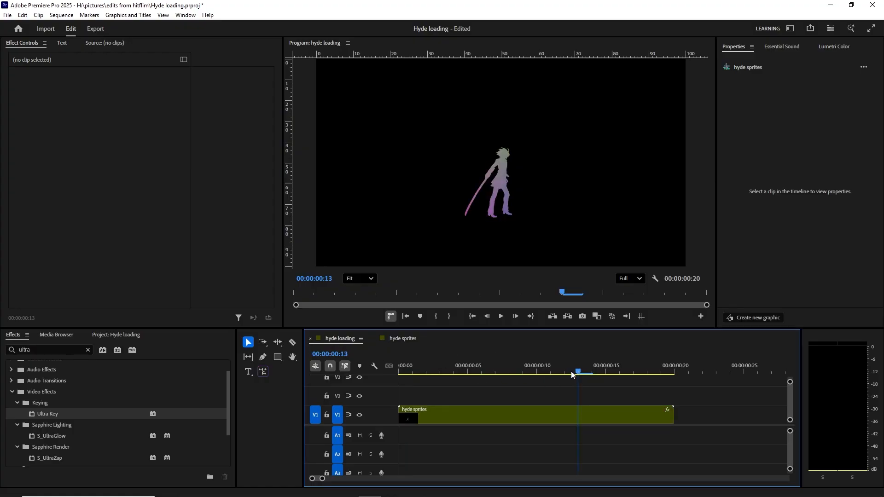
left_click_drag(571, 375, 400, 369)
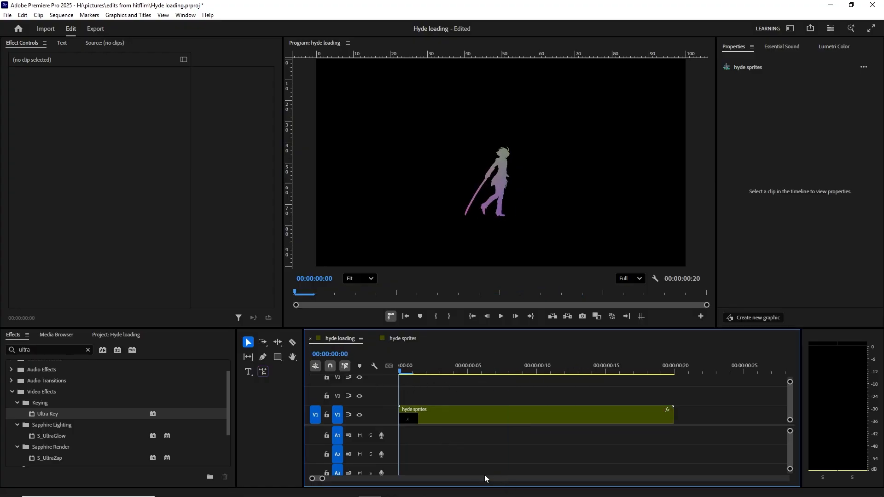
left_click(452, 418)
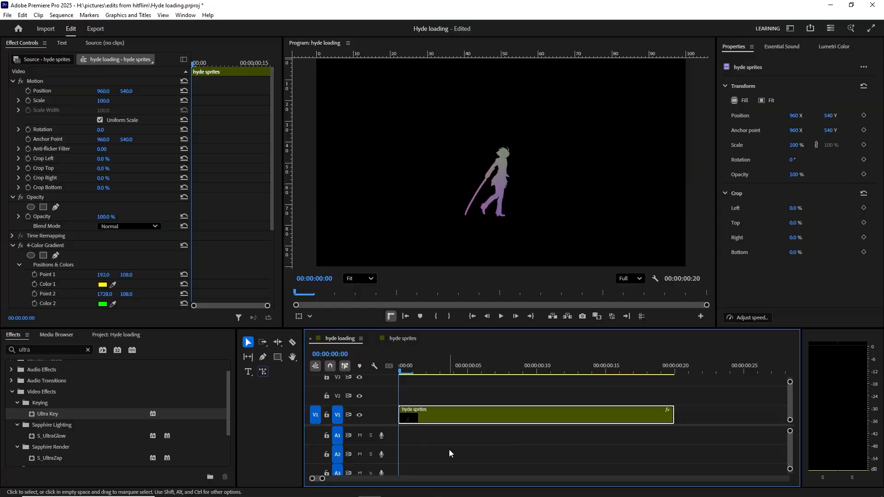
scroll(158, 269, "down", 5)
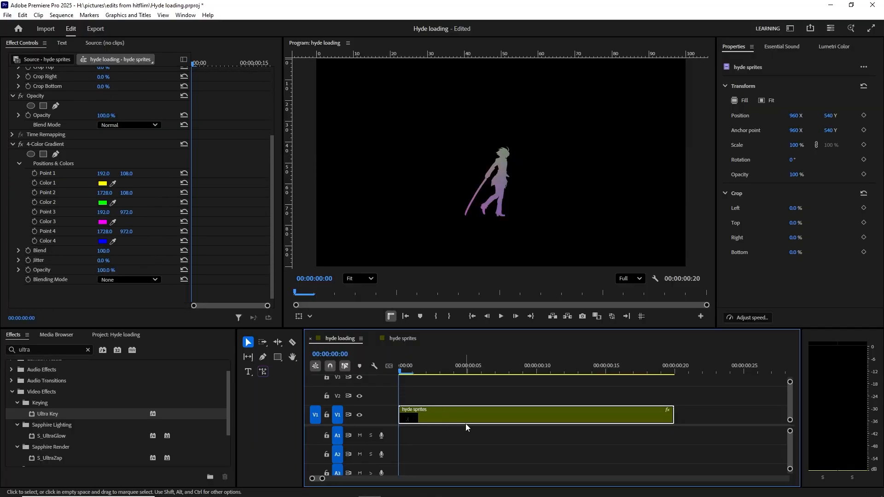
Step: Set the Y position of the nested hyde sprites clip in the hyde loading sequence to 482
left_click(401, 339)
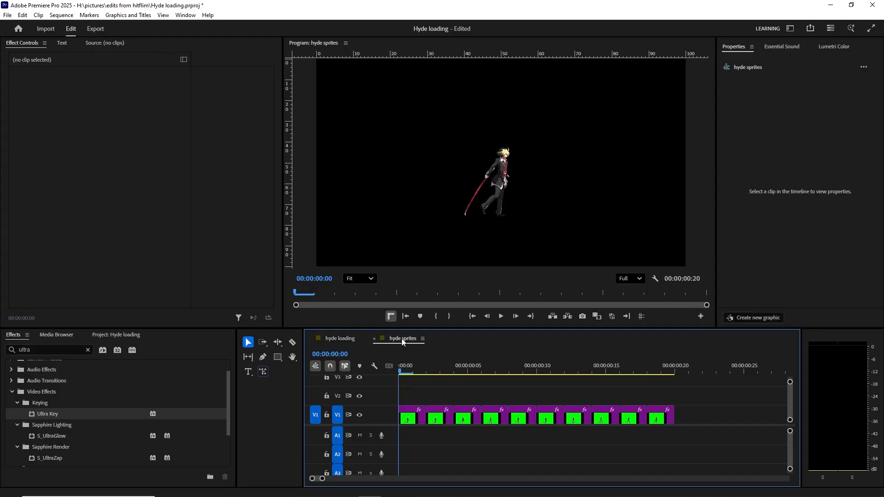
left_click(332, 339)
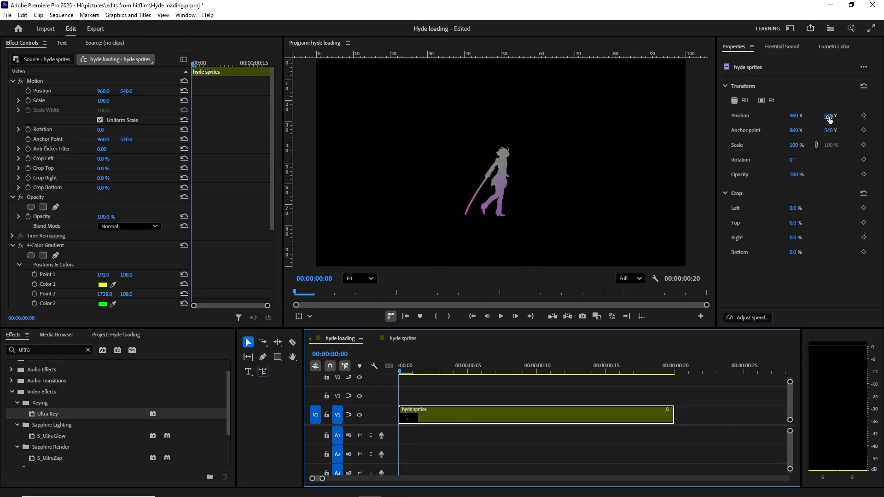
mouse_move(832, 118)
left_mouse_down()
mouse_move(798, 115)
mouse_move(820, 116)
left_mouse_up()
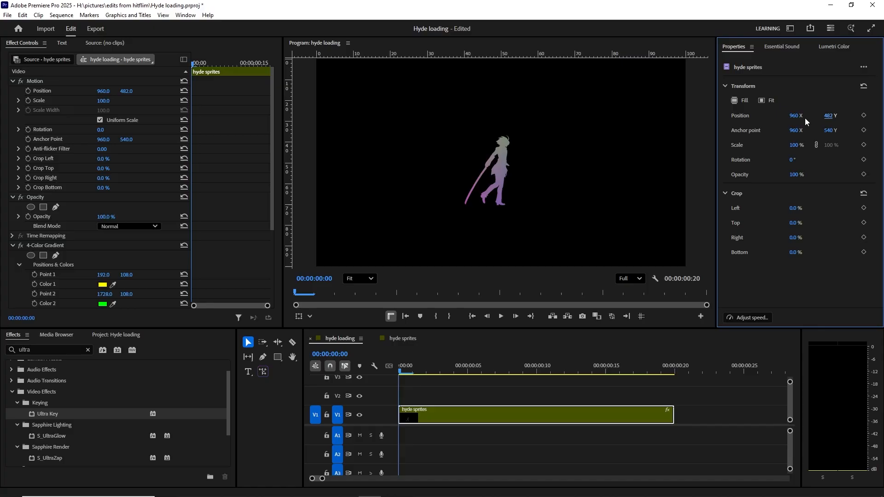
Step: Search the effects for "color" and locate the 4-Color Gradient effect in the Generate group
left_click(88, 350)
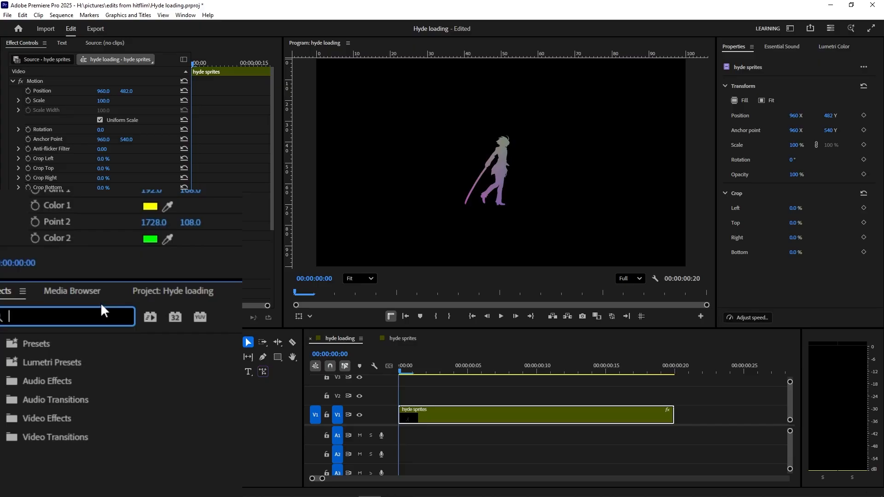
type("color")
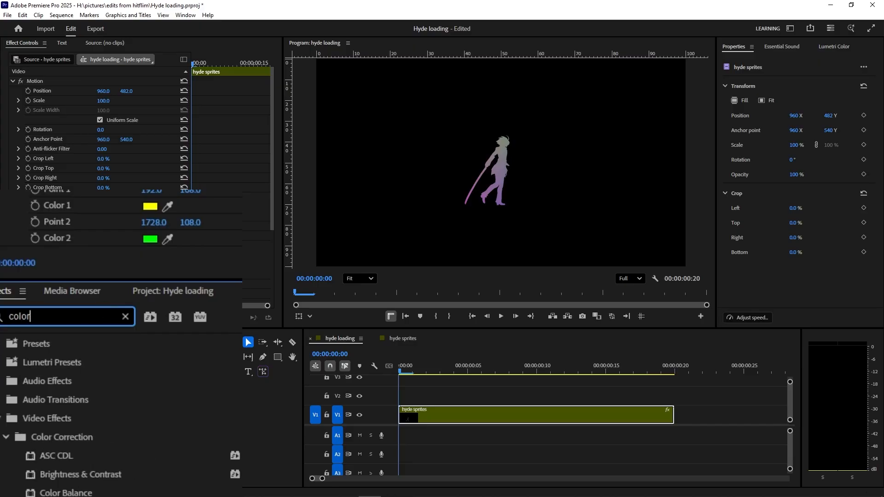
scroll(69, 488, "down", 5)
scroll(81, 464, "up", 1)
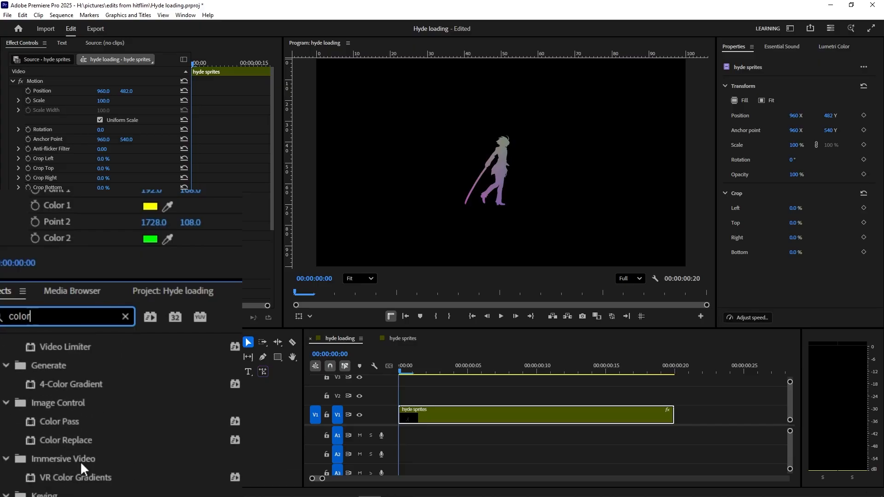
left_click(71, 385)
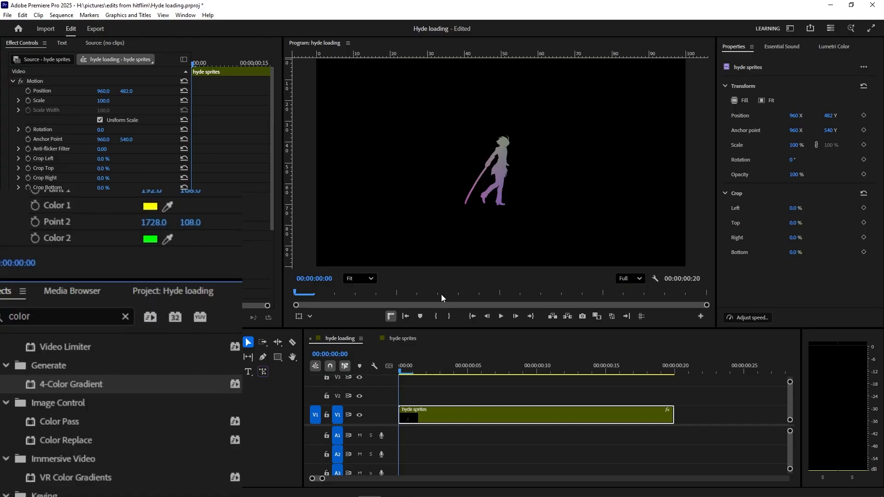
Step: Set the 4-Color Gradient's Point 2 X value to 1199 and change Color 1 to white
scroll(192, 199, "down", 5)
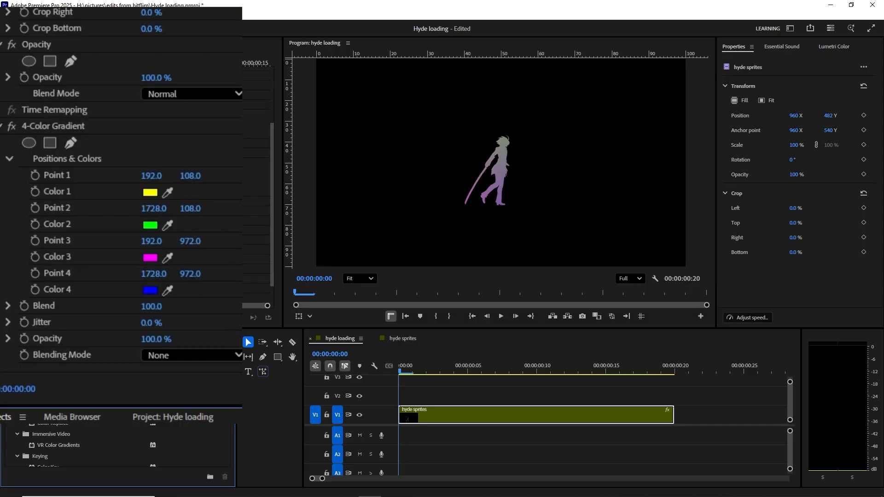
mouse_move(153, 208)
left_mouse_down()
mouse_move(3, 208)
mouse_move(159, 208)
left_mouse_up()
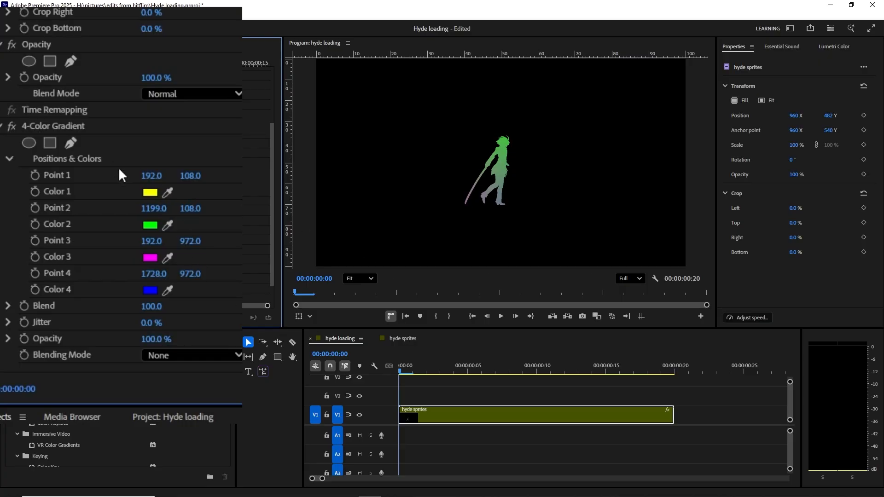
left_click(150, 193)
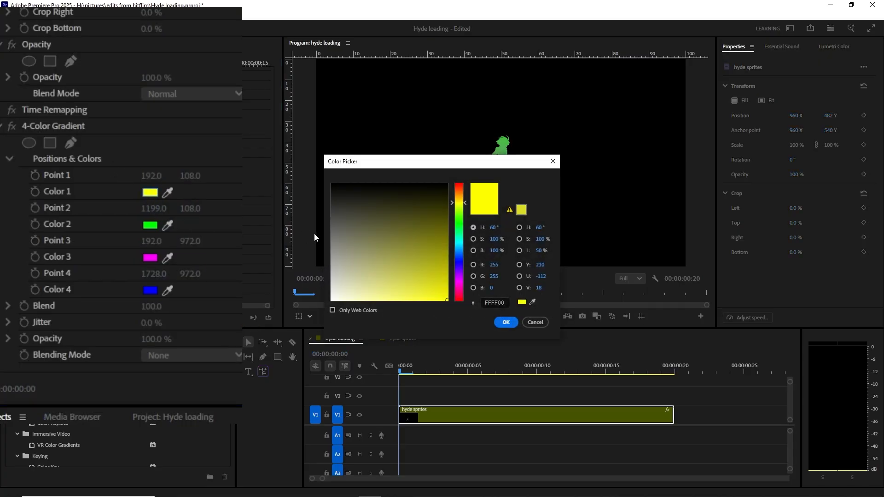
left_click_drag(337, 258, 283, 338)
left_click(509, 323)
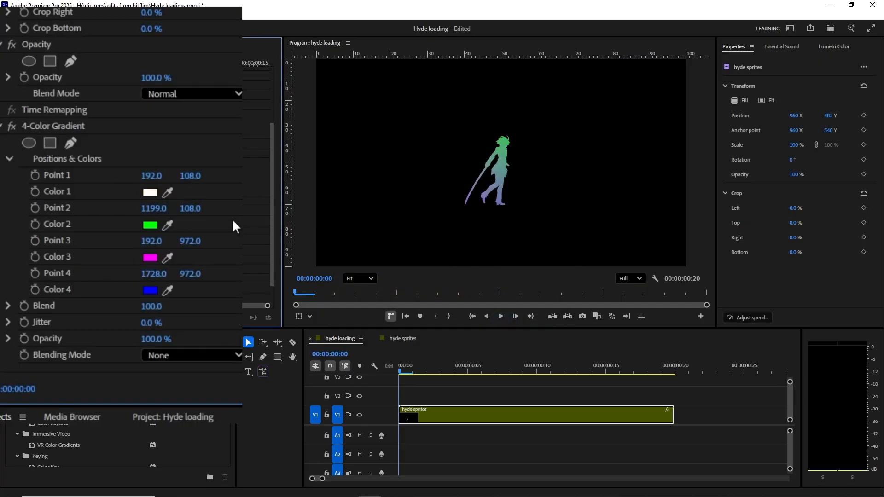
Step: Change Color 2, Color 3 and Color 4 of the 4-Color Gradient to white (FFFFFF)
left_click(151, 227)
left_click_drag(344, 266, 304, 326)
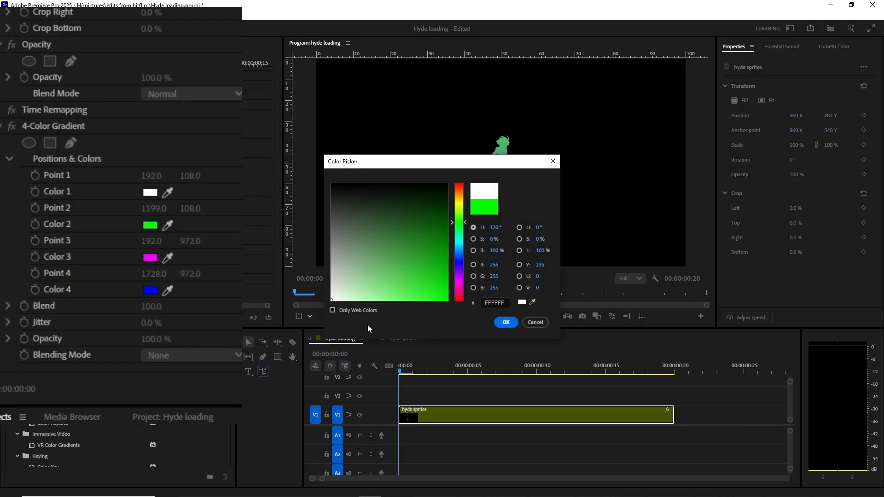
left_click(505, 322)
left_click(150, 258)
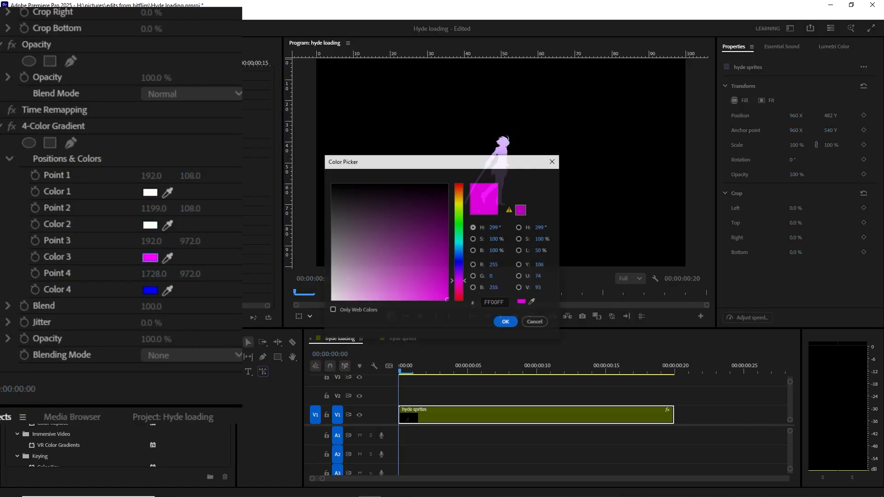
left_click(343, 267)
left_click_drag(344, 267, 306, 346)
left_click(506, 322)
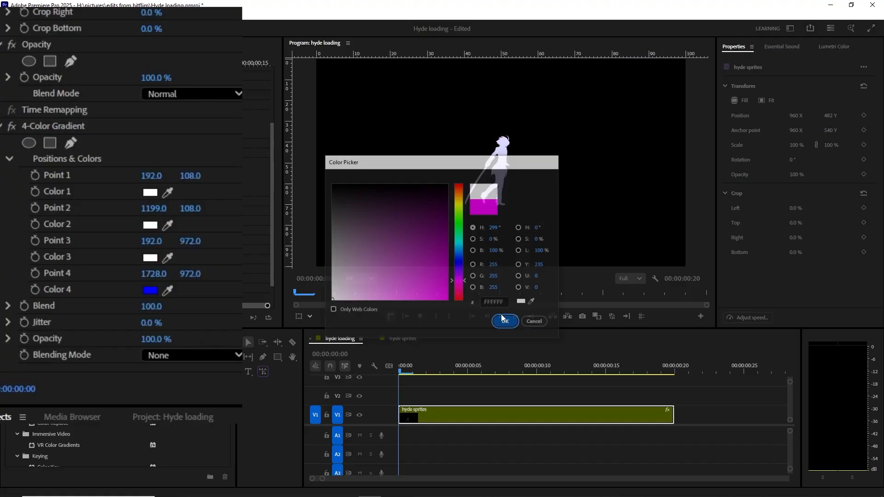
left_click(150, 291)
left_click_drag(344, 268, 284, 332)
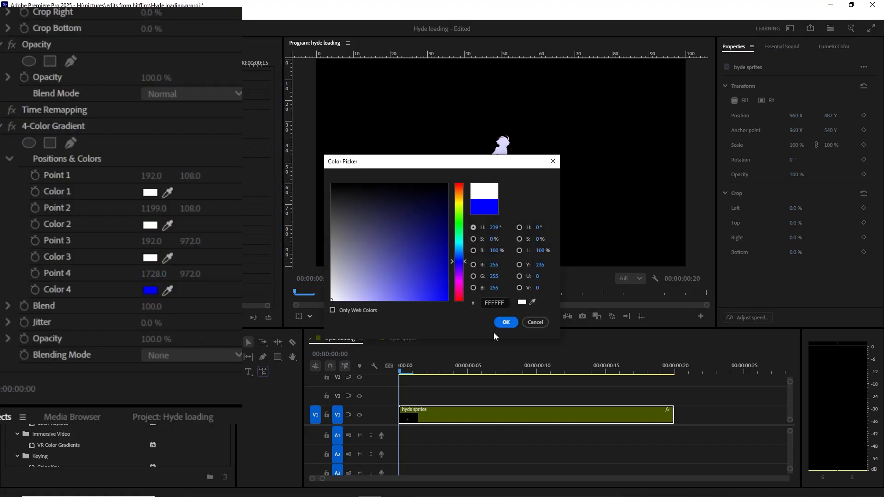
left_click(505, 322)
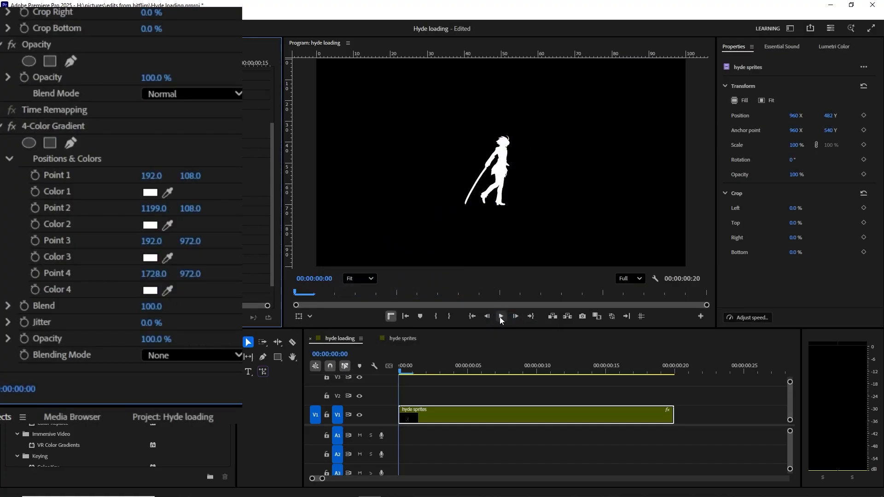
Step: Play the hyde loading sequence to preview the white silhouette animation, stopping at 00:00:00:16
left_click(501, 316)
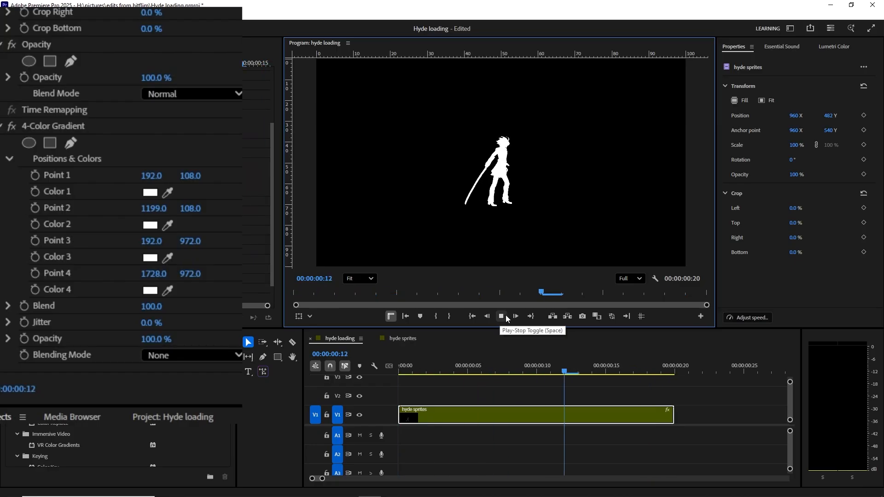
key("space")
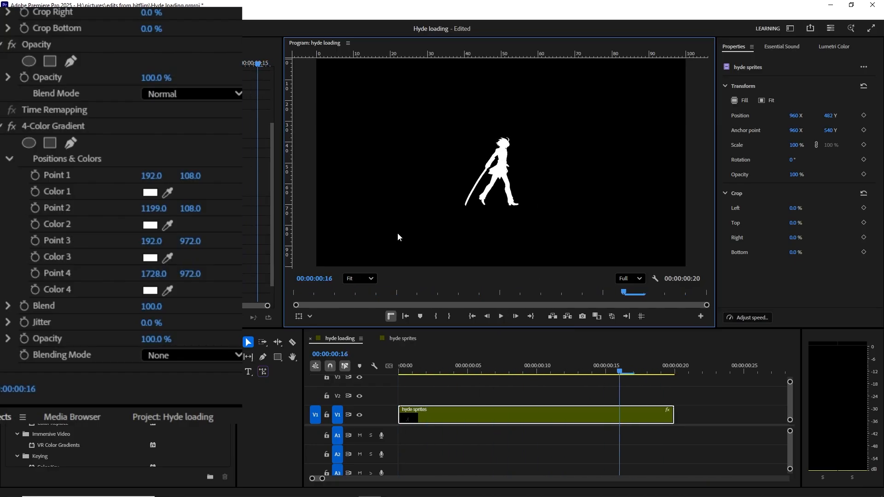
Step: Replay the silhouette walking animation and return the playhead to the start of the hyde loading sequence
left_click(505, 319)
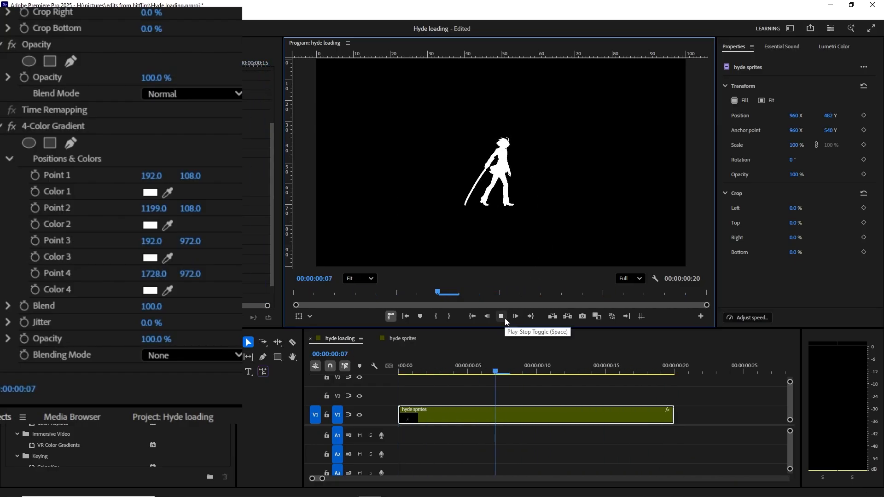
left_click(412, 373)
left_click_drag(412, 374, 1, 286)
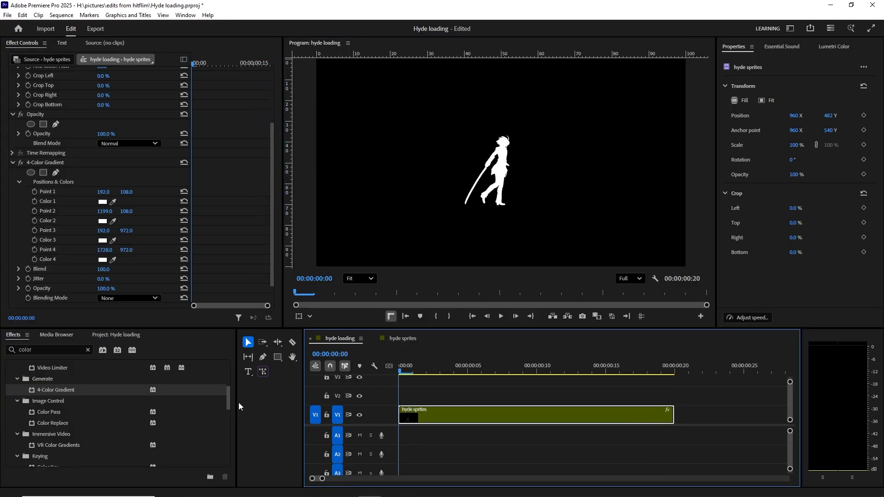
Step: Start a text layer just below the walking silhouette and set its font to Arial Regular
left_click(248, 371)
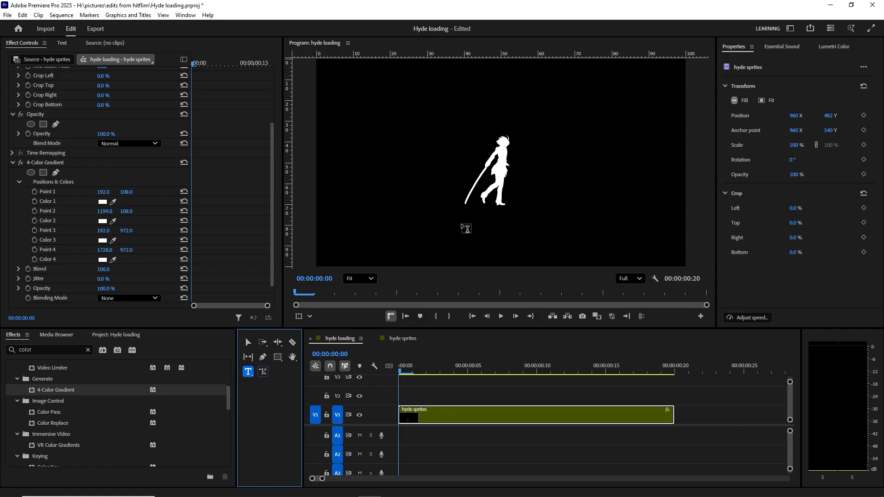
left_click(462, 225)
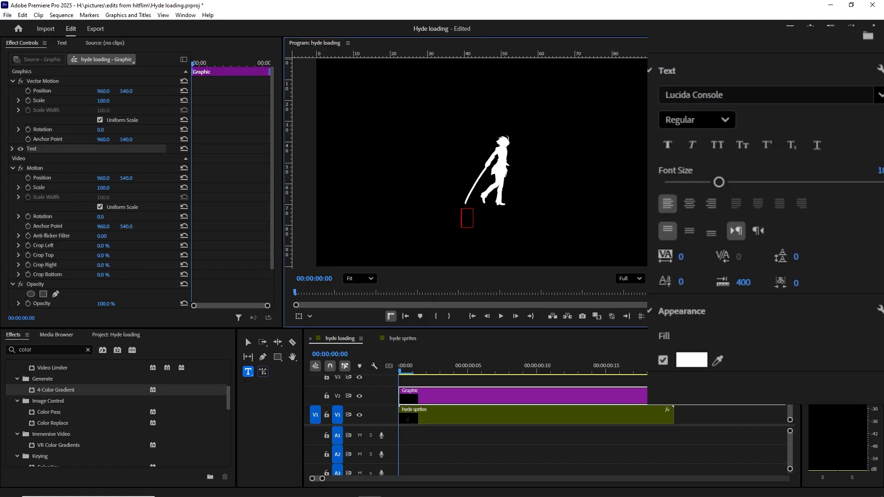
left_click(861, 95)
left_click_drag(882, 258, 882, 134)
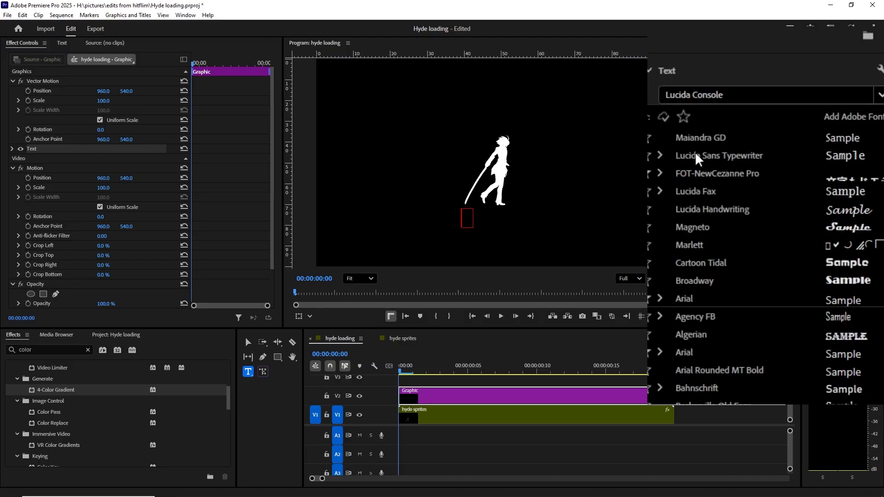
left_click(666, 301)
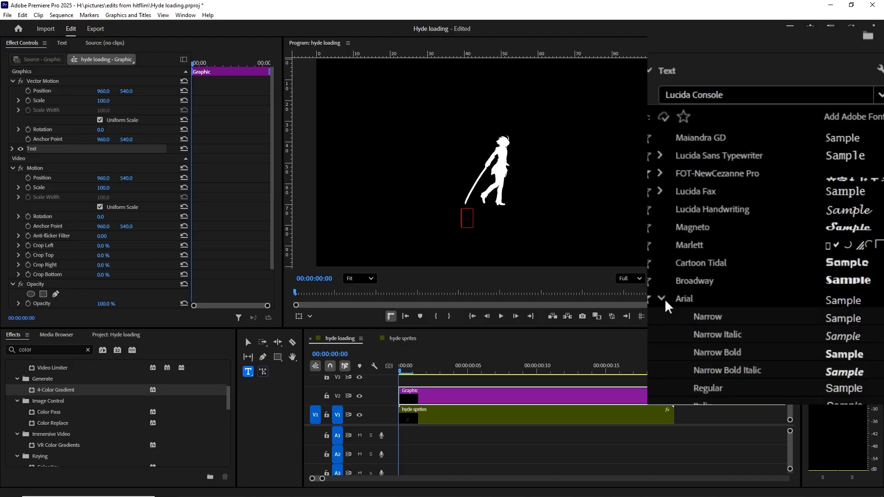
left_click(698, 398)
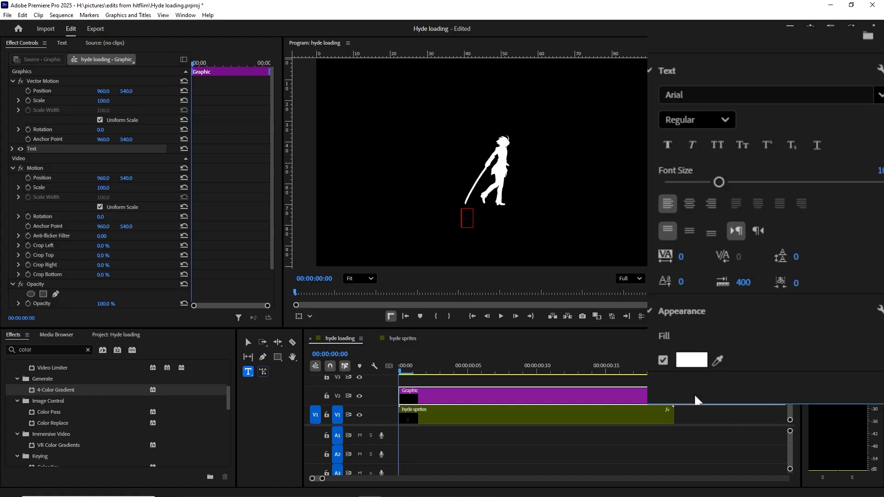
Step: Enter the text "LOADING..." in the new text layer, correcting the mistyped letters
left_click(629, 282)
type("O")
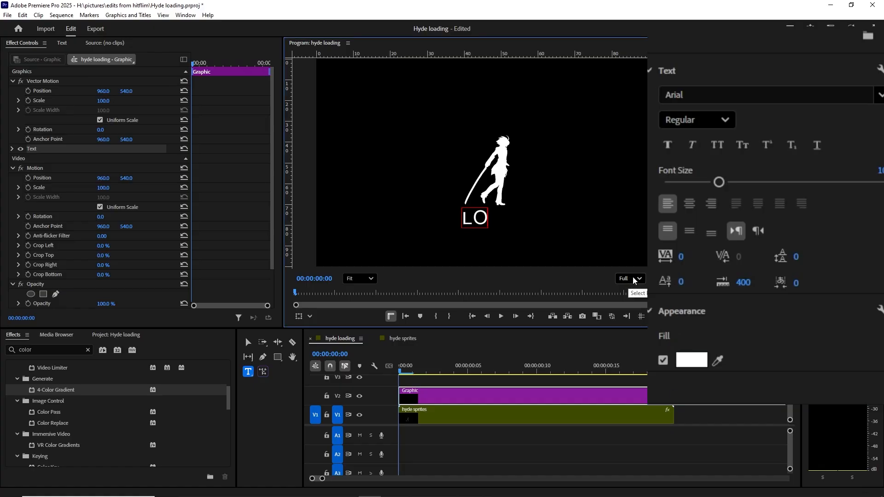
key("BackSpace")
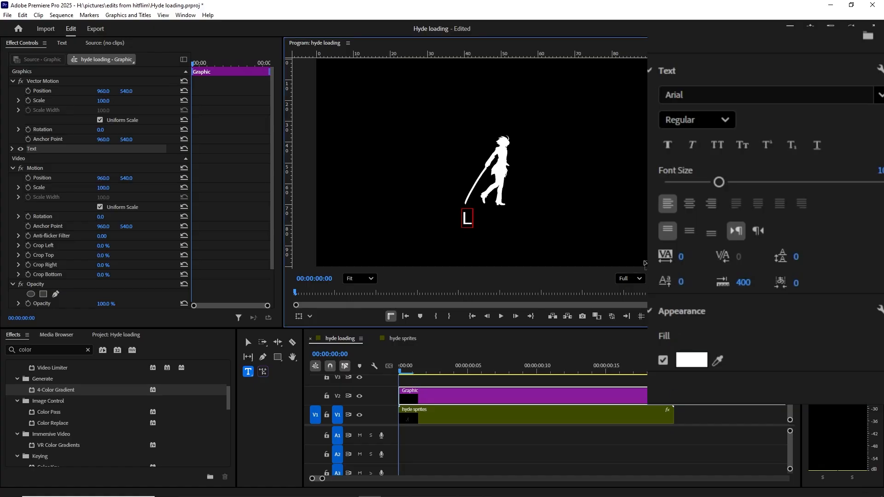
type("LOA")
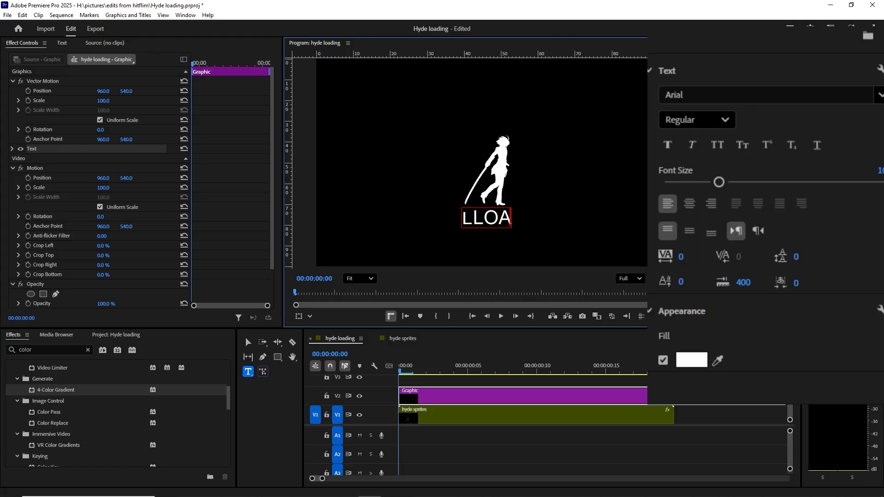
type("DING")
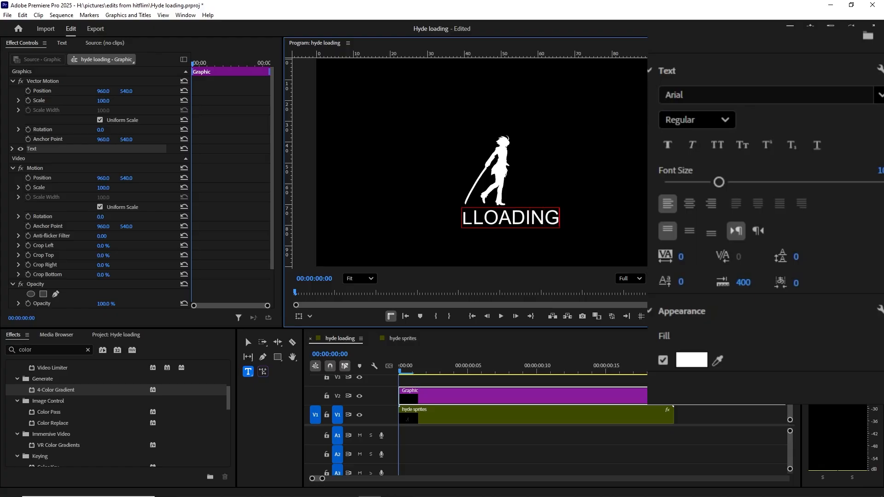
type("...")
left_click(475, 218)
key("BackSpace")
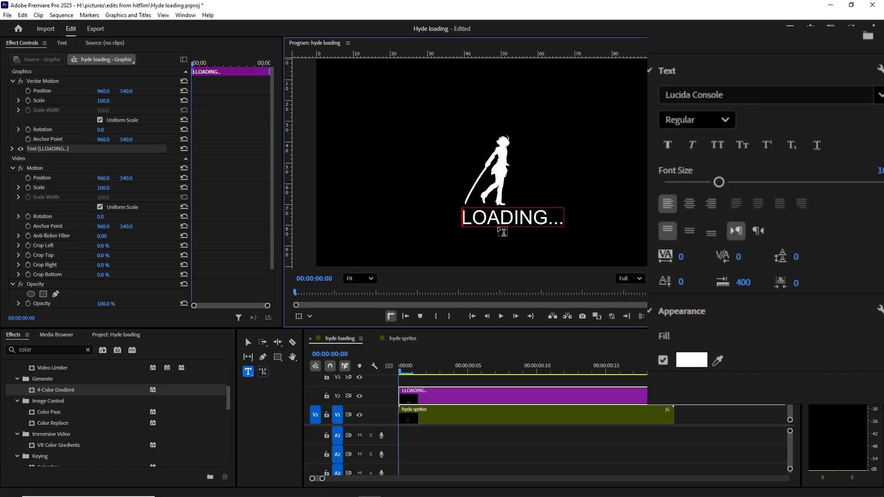
Step: Center-align the whole "LOADING..." text and center it horizontally in the frame
key("ctrl+a")
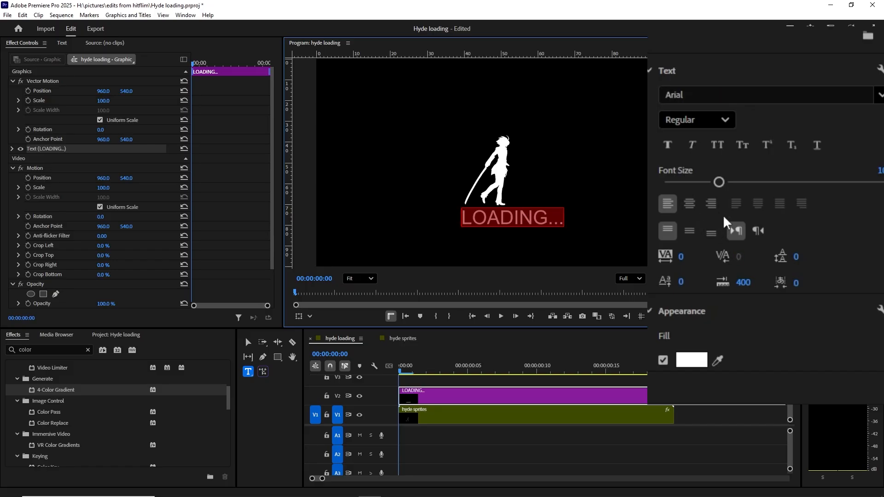
left_click(689, 203)
scroll(767, 318, "down", 10)
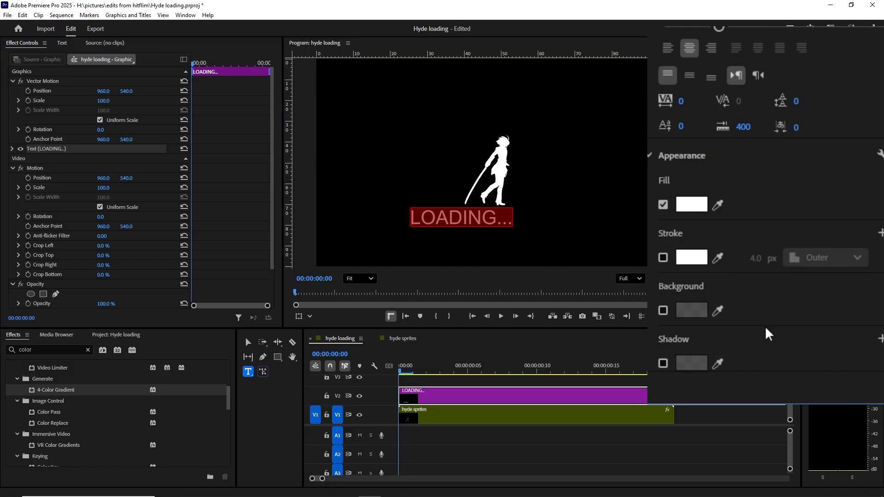
left_click(786, 230)
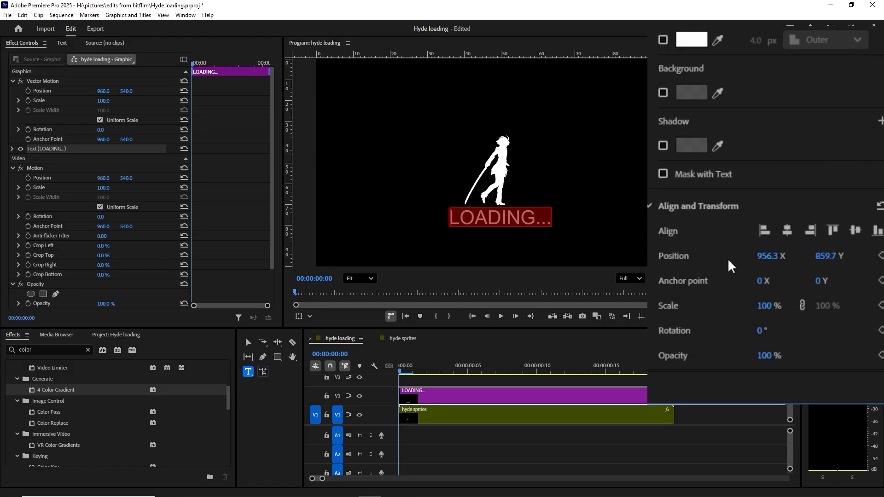
left_click(474, 218)
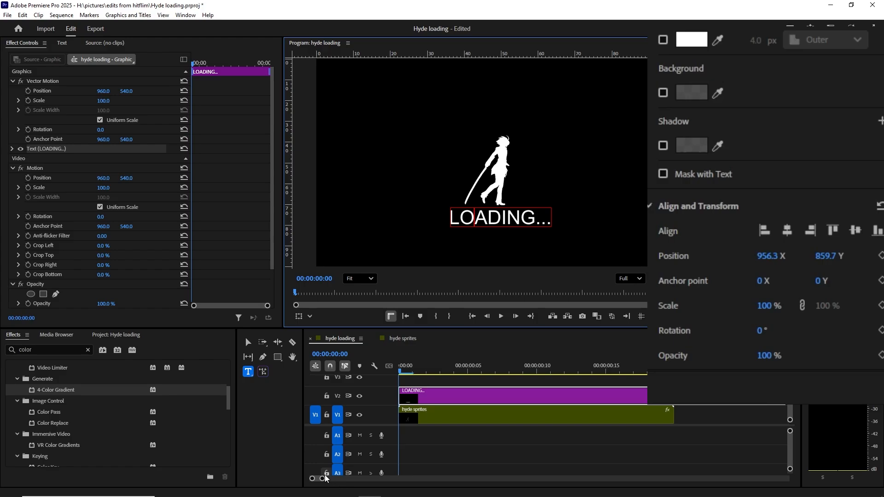
Step: Trim the end of the LOADING... clip on V2 to match the end of the hyde sprites clip
left_click_drag(322, 479, 358, 479)
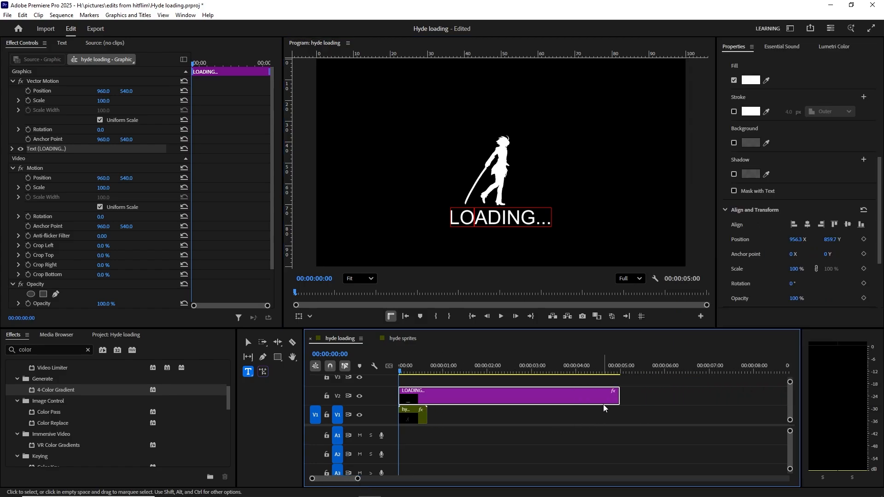
left_click_drag(620, 396, 426, 397)
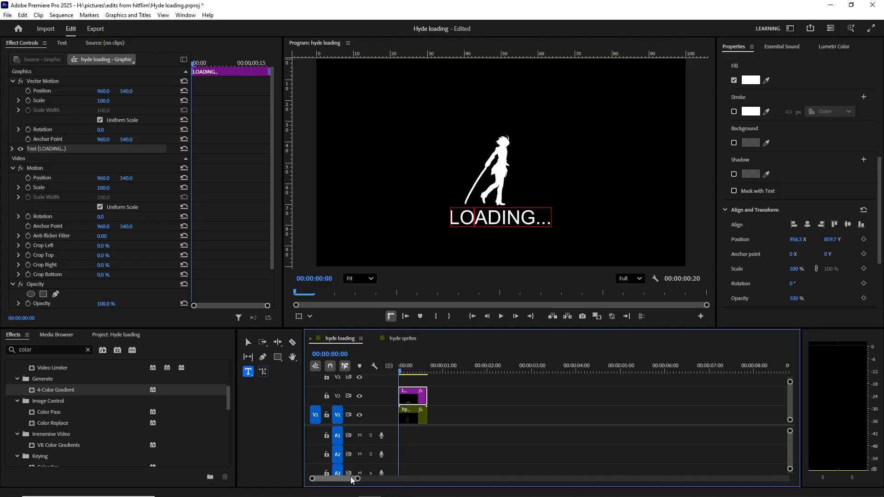
left_click_drag(358, 479, 337, 481)
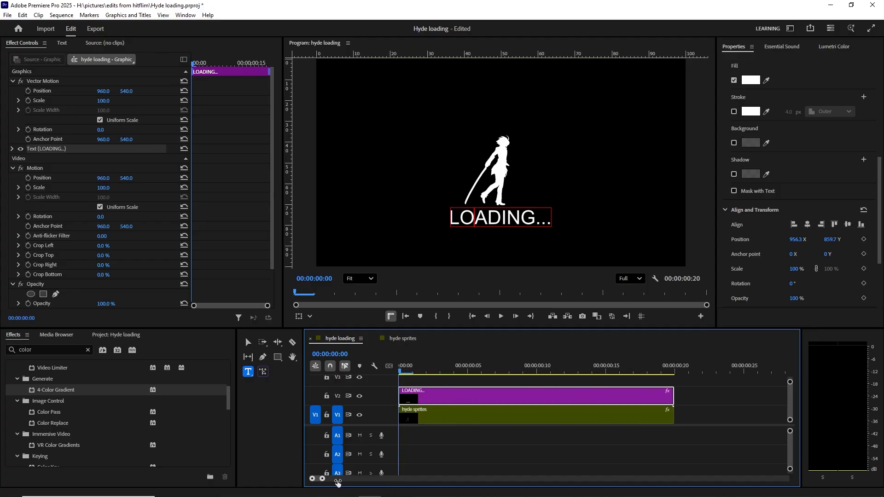
Step: Preview the walking silhouette together with the LOADING... text, then return the playhead to 00:00:00:00
left_click(501, 316)
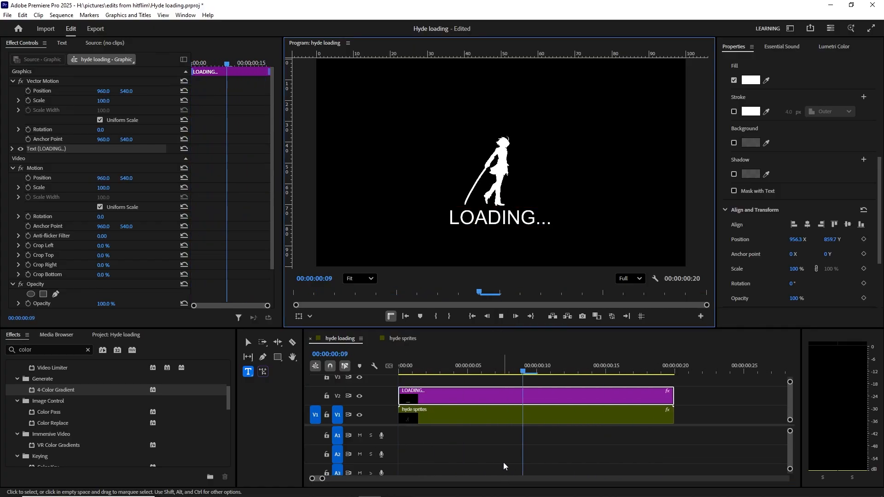
left_click(501, 317)
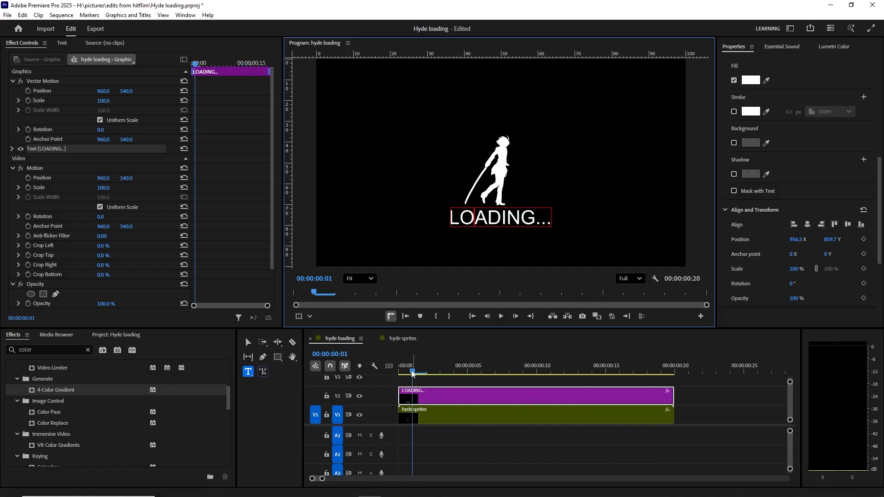
left_click_drag(413, 372, 400, 372)
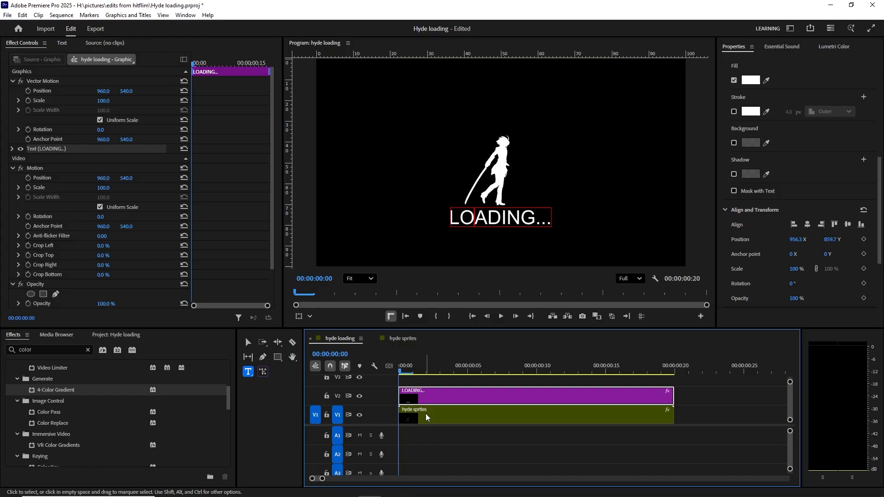
Step: Add an Opacity keyframe at 100% to the LOADING... text at 00:00:00:00
scroll(785, 279, "down", 3)
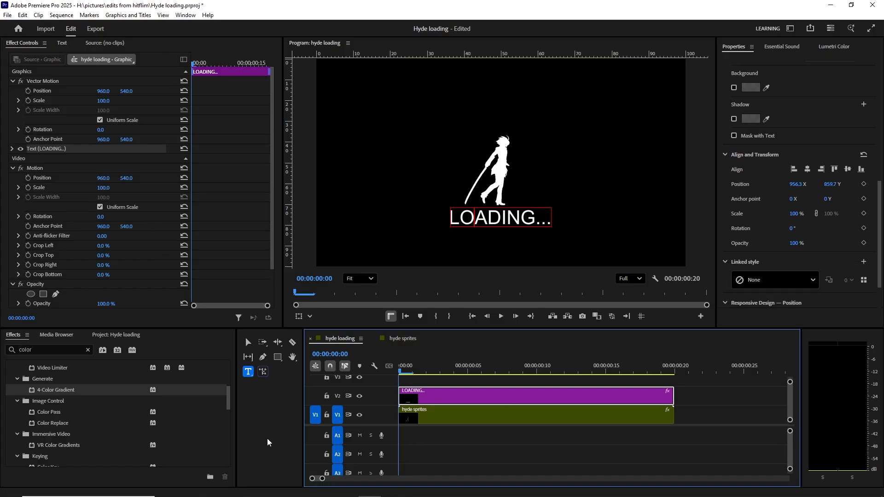
left_click(248, 342)
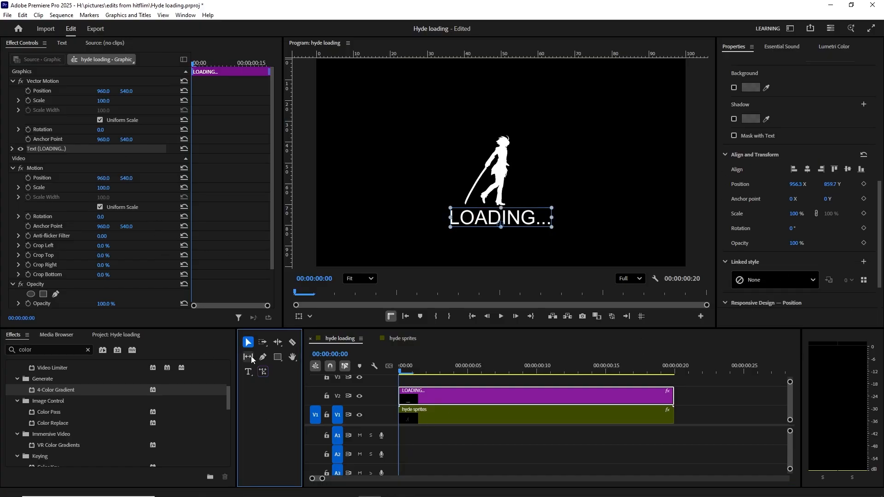
left_click(444, 395)
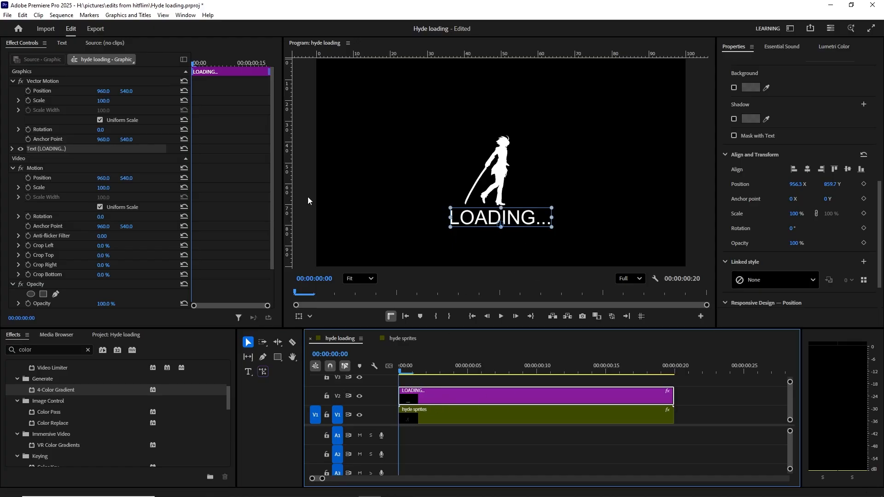
scroll(166, 245, "down", 2)
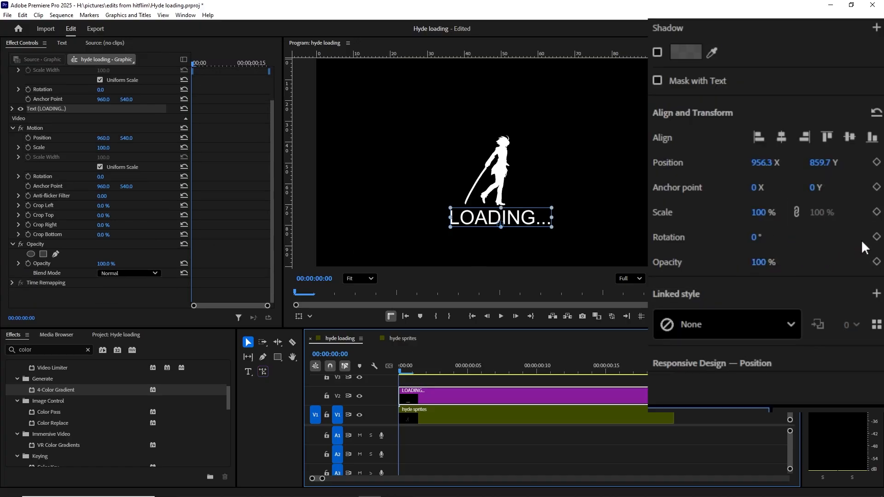
left_click(876, 261)
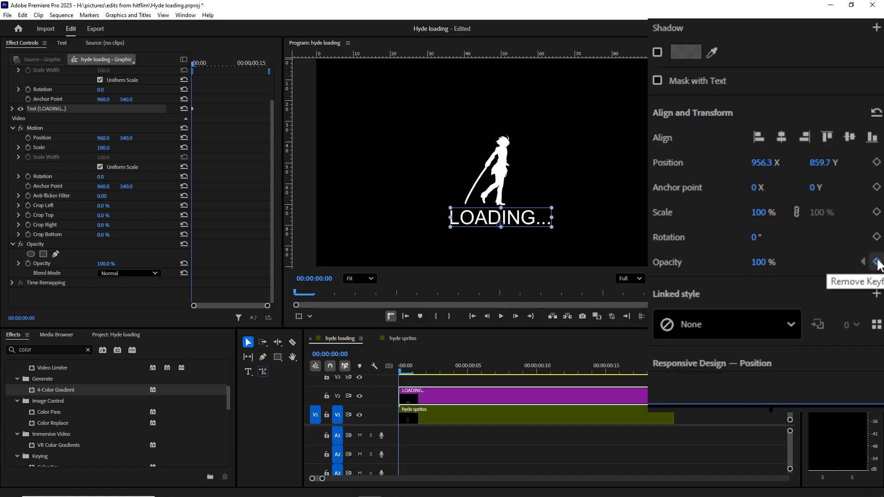
Step: Add an Opacity keyframe of 0% to the LOADING... text at 00:00:00:09
left_click(425, 374)
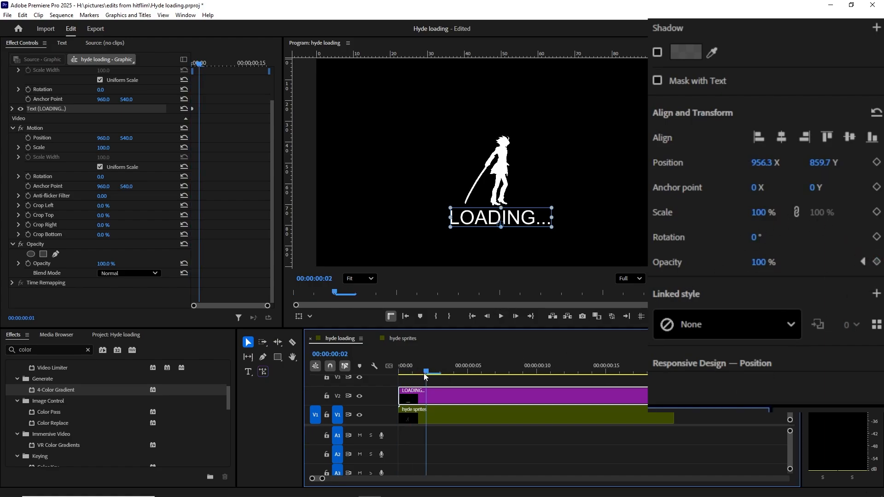
left_click_drag(425, 376, 523, 389)
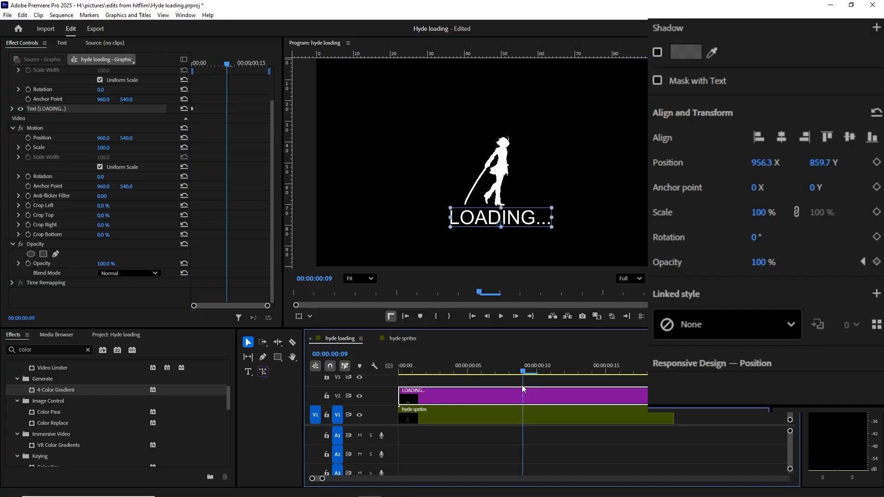
left_click(876, 261)
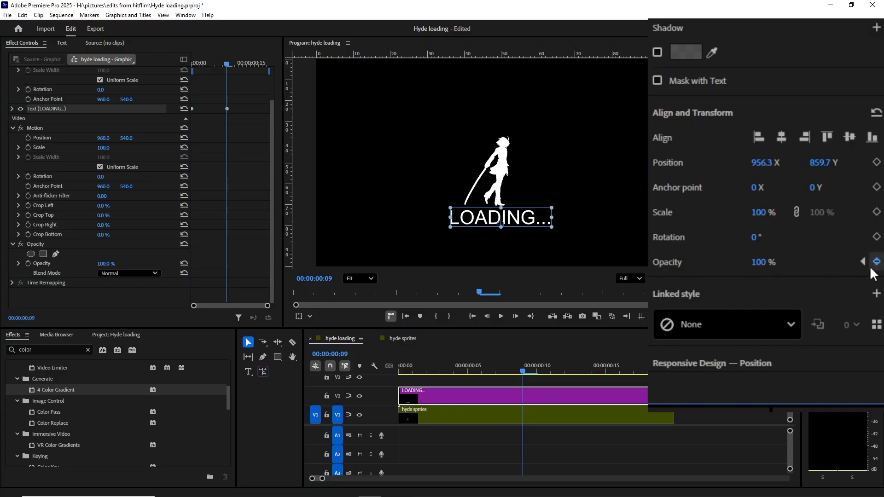
left_click(759, 263)
type("0")
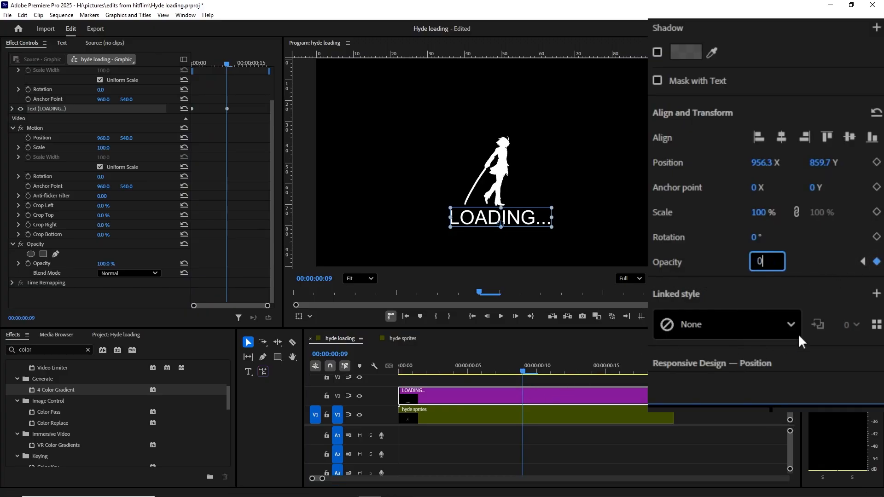
left_click(821, 270)
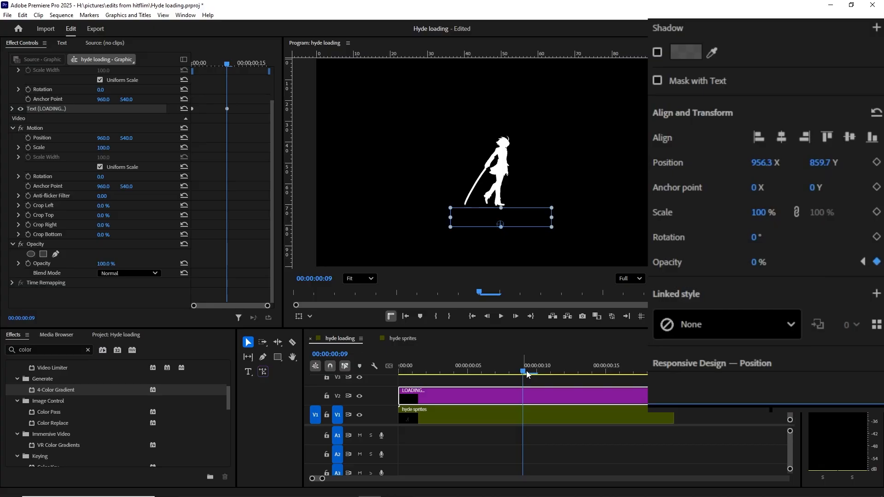
Step: Add an Opacity keyframe of 100% to the LOADING... text at 00:00:00:18
left_click_drag(526, 375, 644, 383)
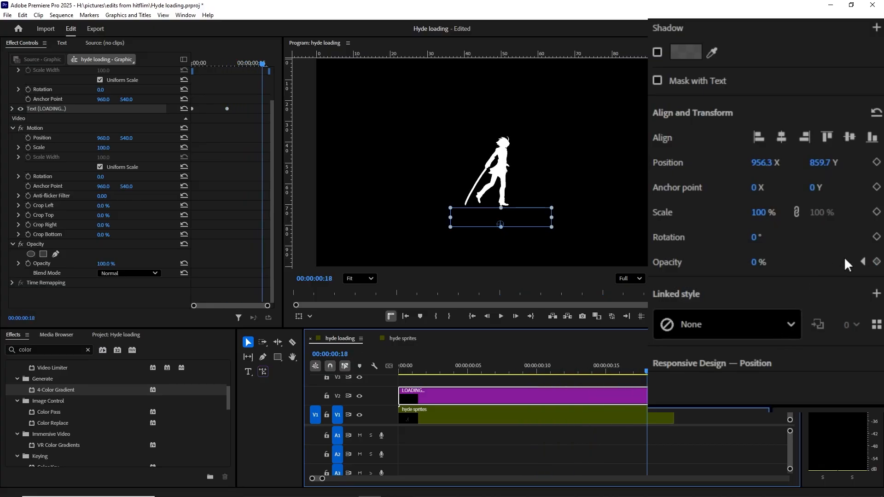
left_click(876, 261)
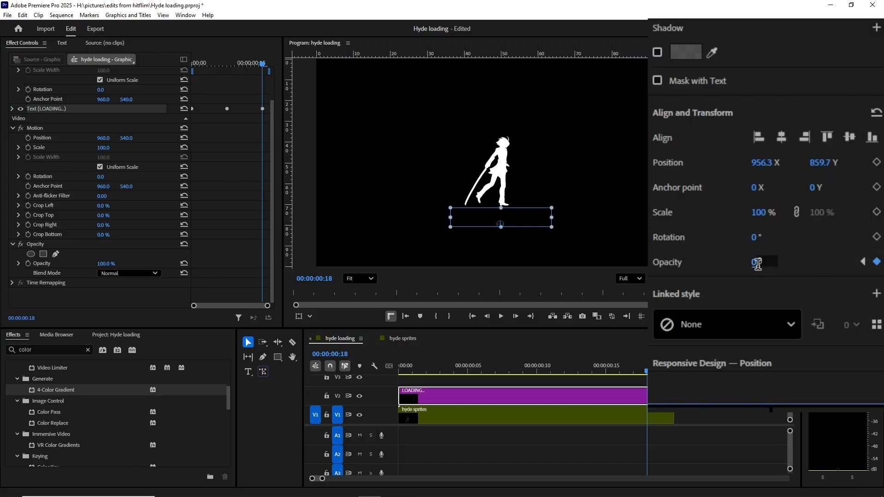
key("BackSpace")
type("100")
key("Return")
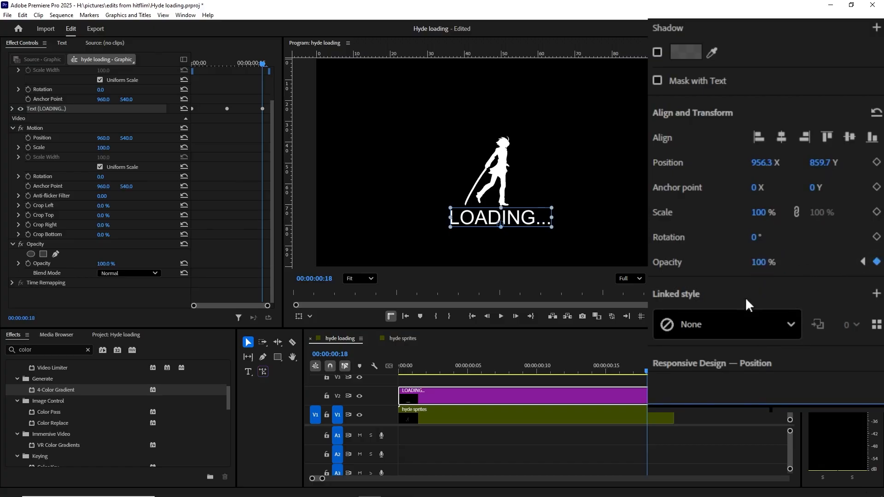
Step: Play back the loading animation to check the LOADING... text's fade alongside the walking silhouette
left_click(502, 317)
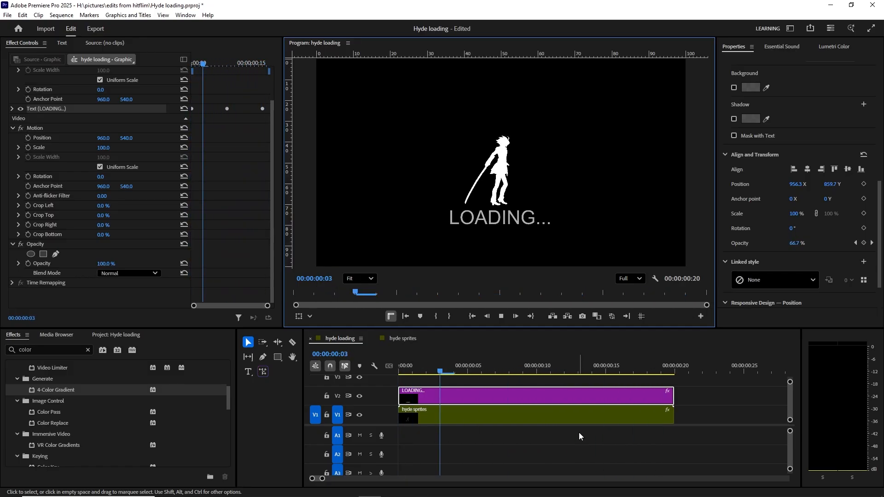
left_click(501, 317)
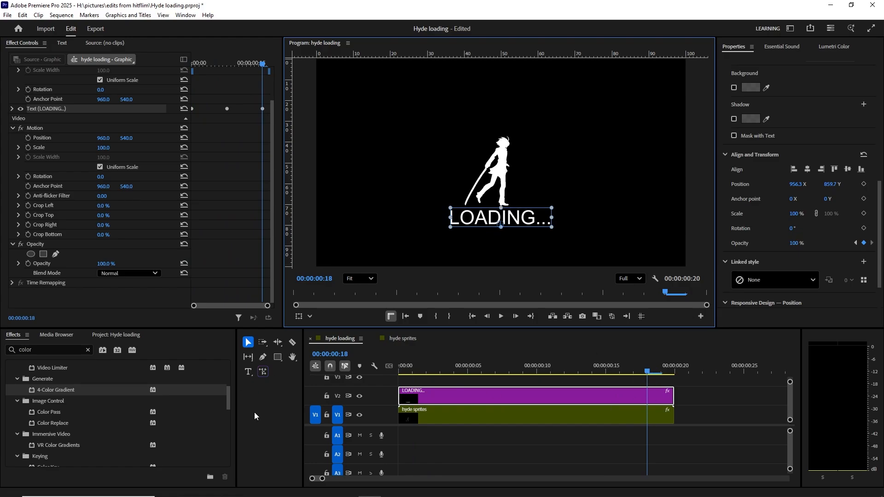
Step: Try a 4-Color Gradient effect on the LOADING... text clip, adjusting its first color point, and undo it
left_click_drag(37, 390, 531, 397)
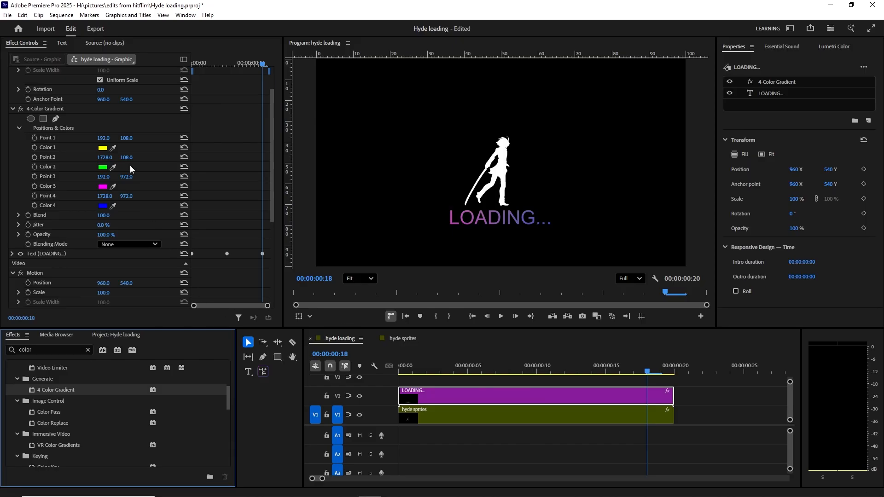
left_click(102, 148)
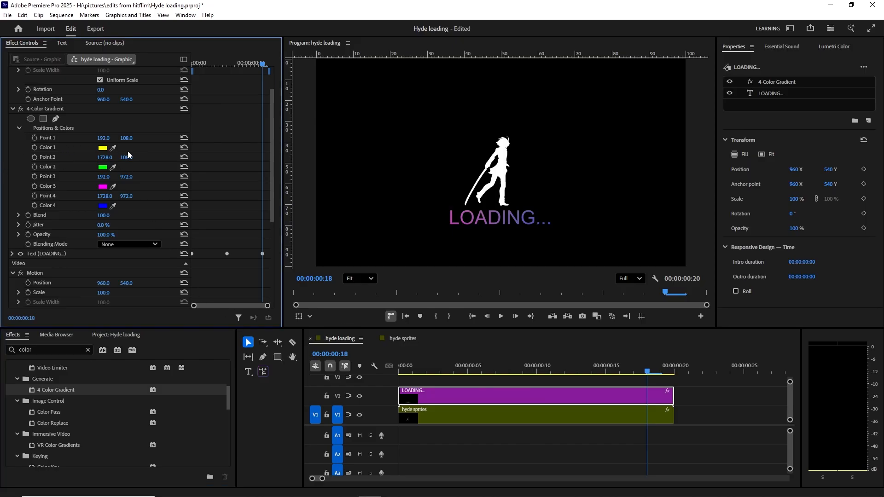
left_click_drag(103, 138, 359, 181)
key("ctrl+z")
key("ctrl+z")
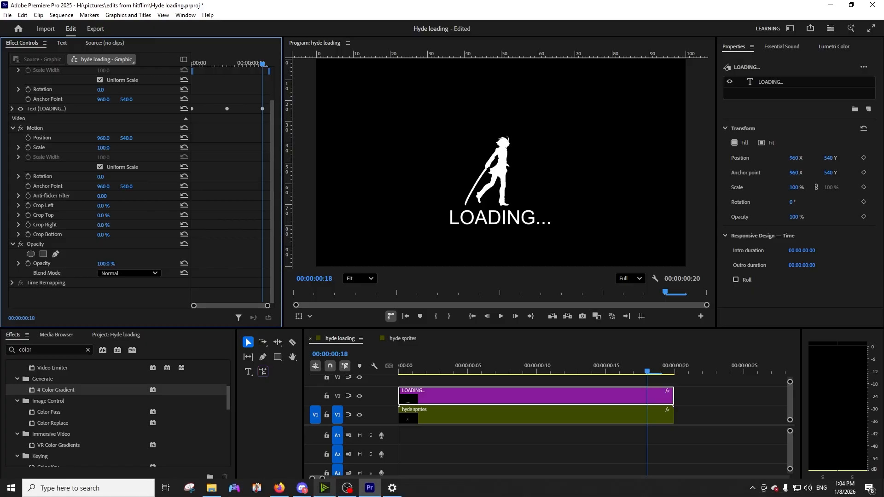
Step: Deselect the LOADING... text clip in the hyde loading sequence
mouse_move(325, 489)
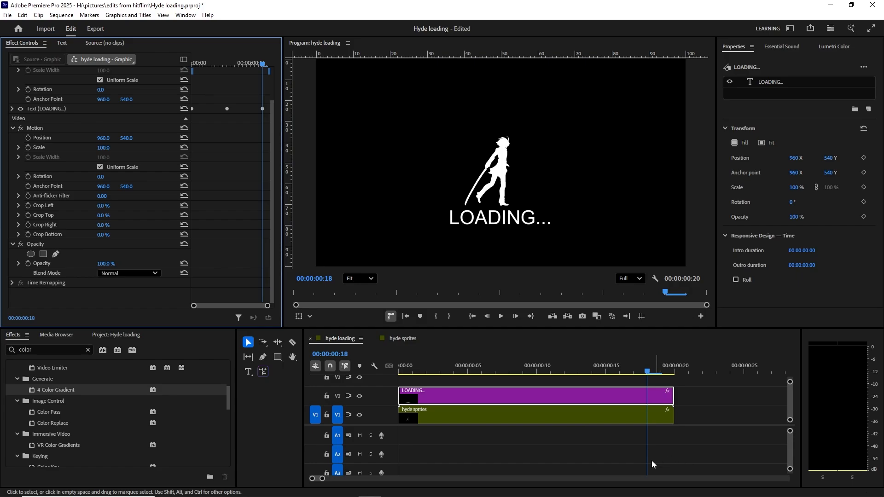
left_click(560, 446)
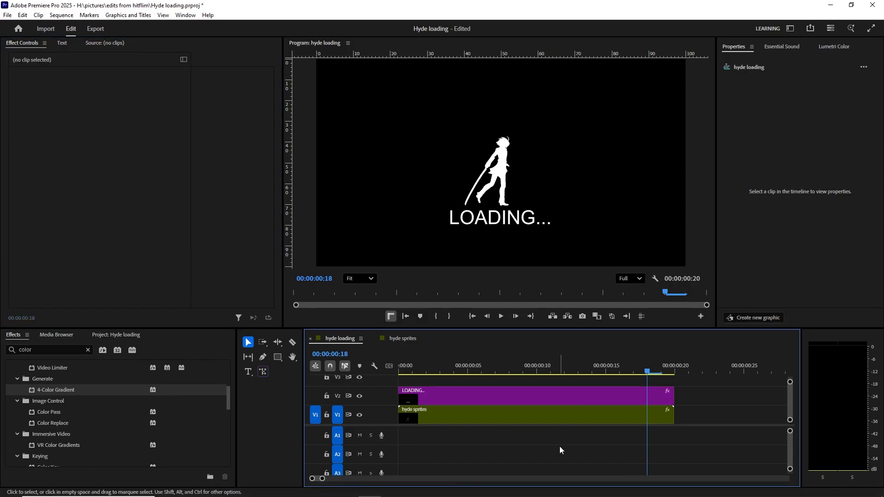